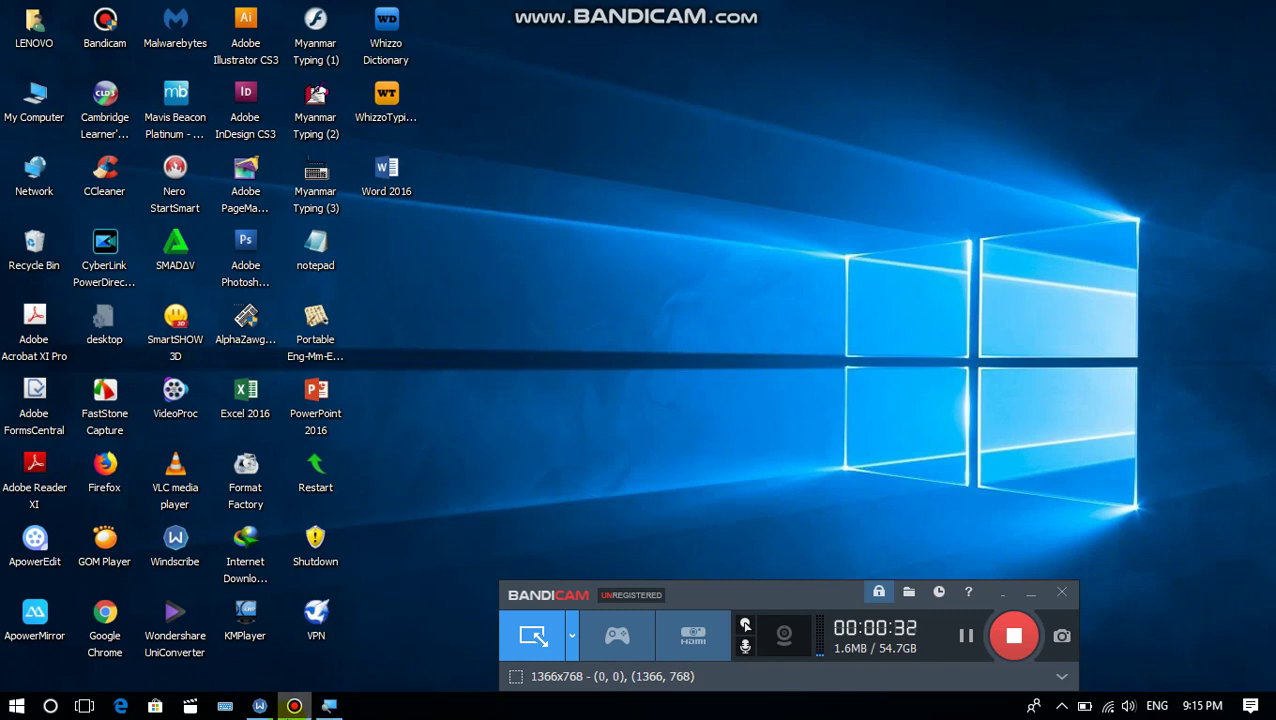
Step: Bring up the Magnifier window, close it, and refresh the desktop
mouse_move(294, 706)
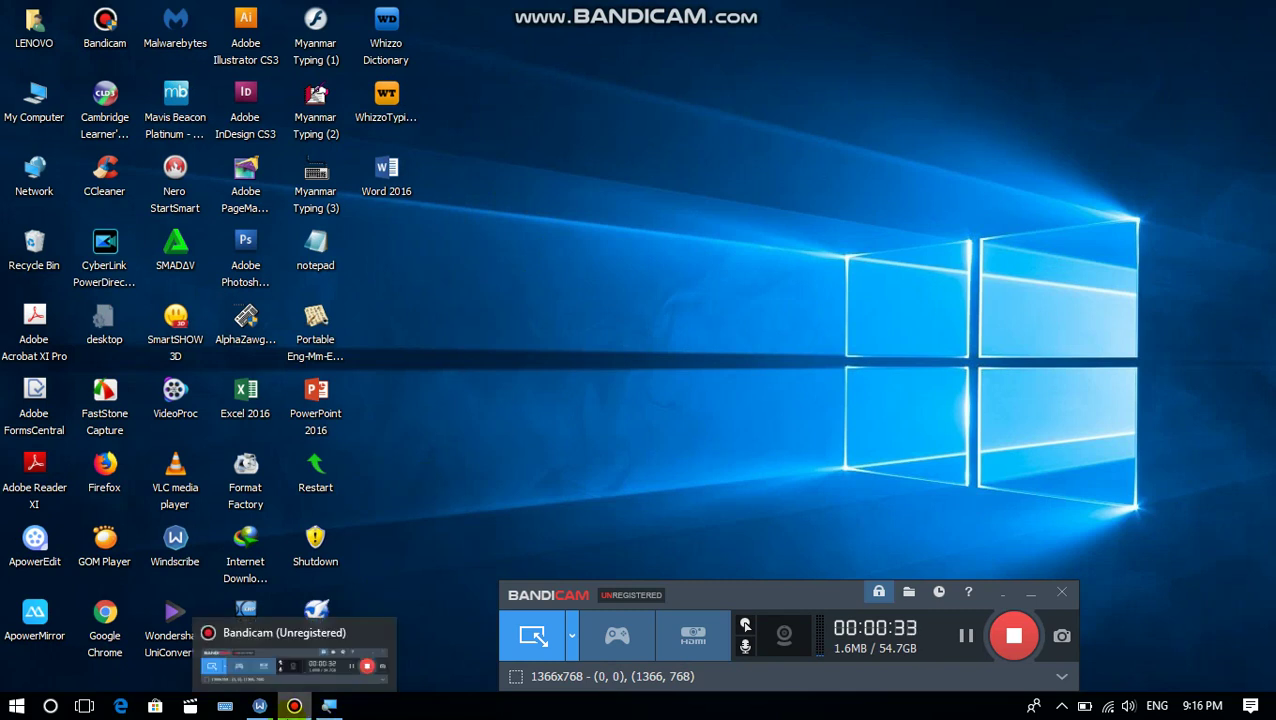
left_click(330, 708)
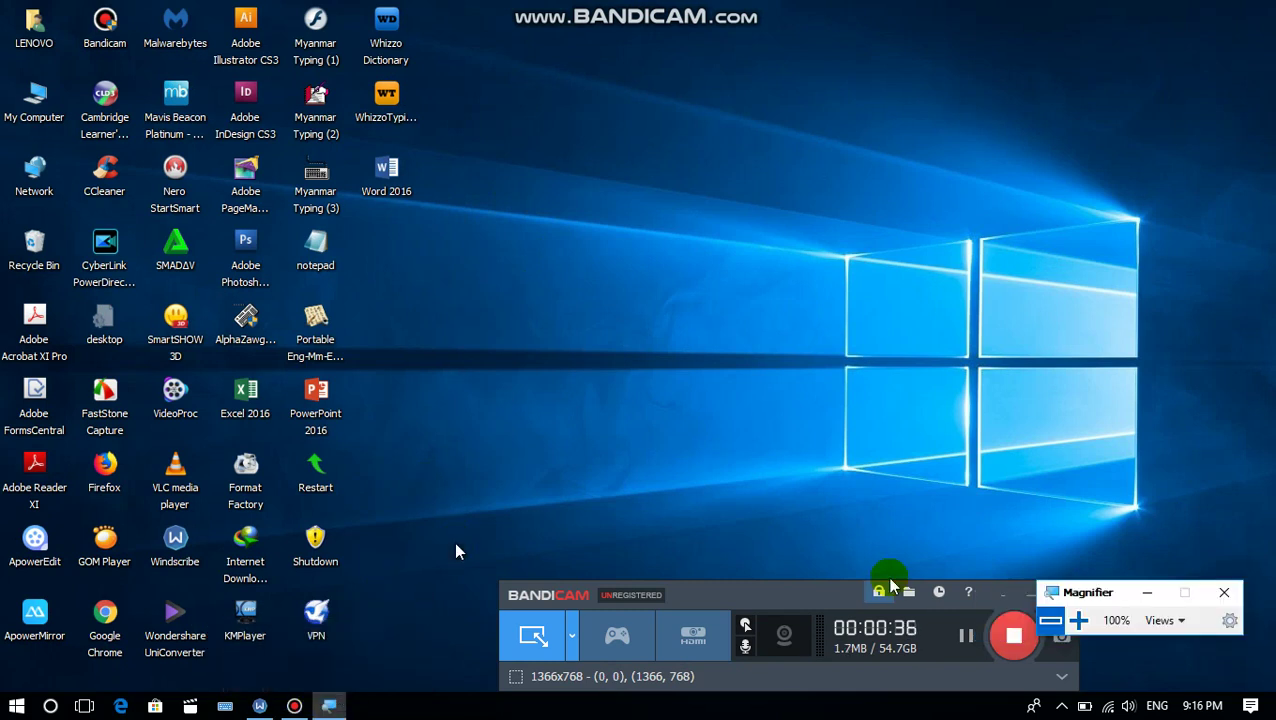
left_click(1226, 596)
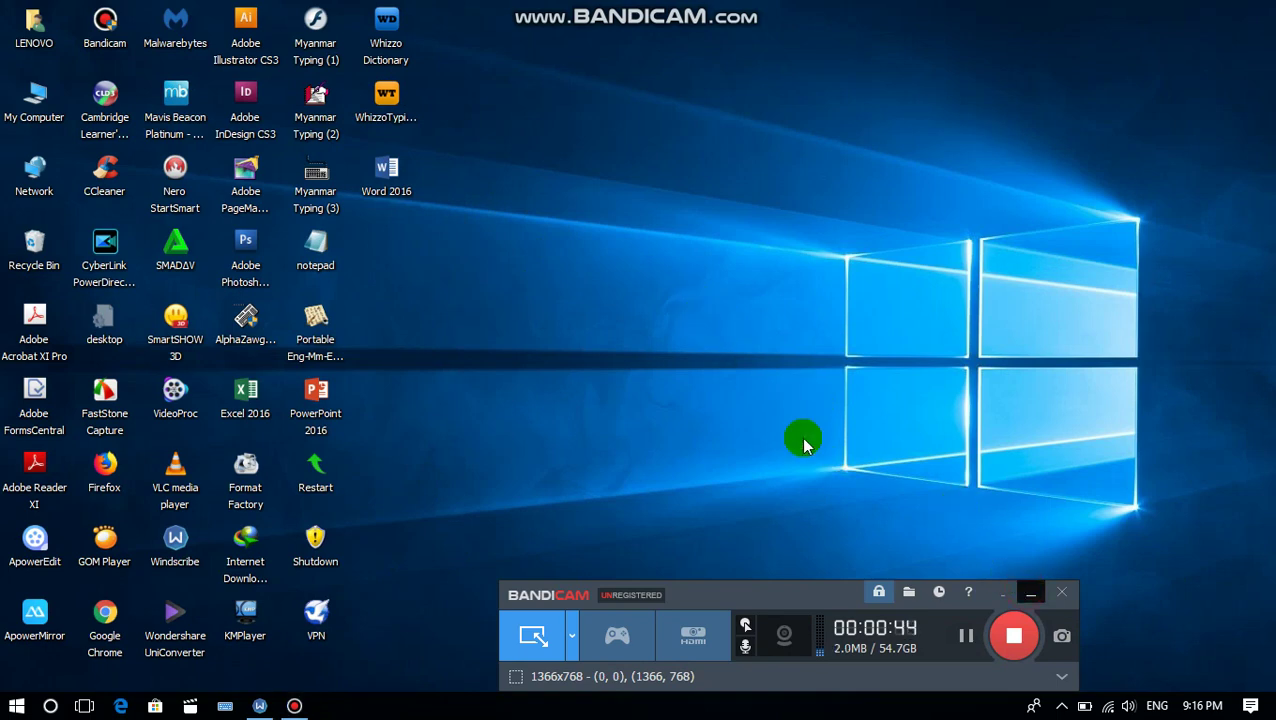
right_click(538, 288)
left_click(578, 340)
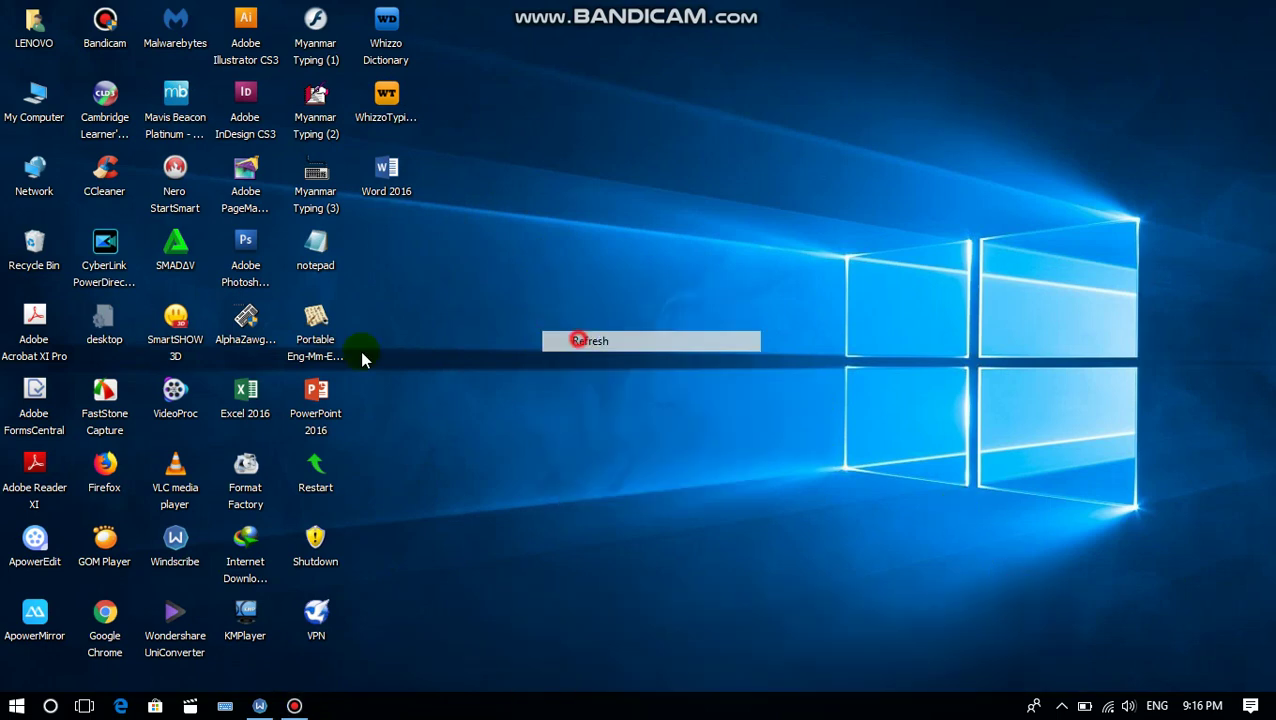
Step: Open Google Chrome and search Google for "zoomit download"
double_click(128, 618)
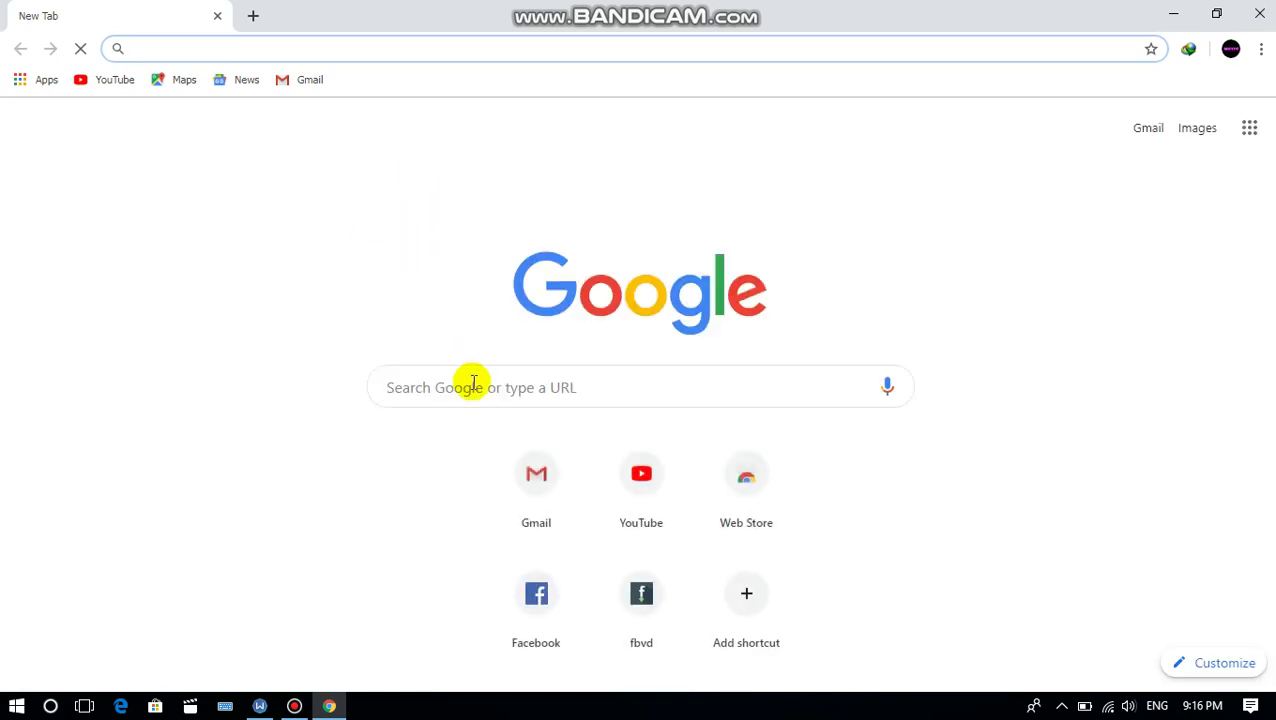
left_click(473, 390)
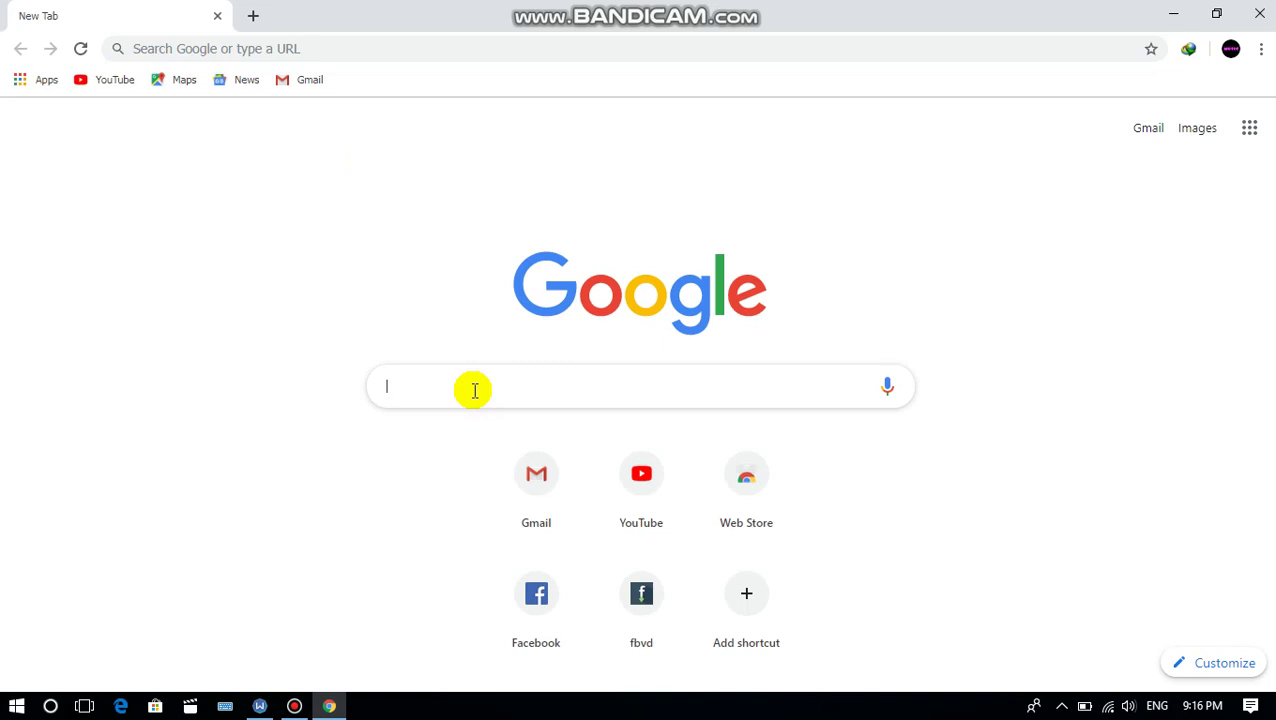
type("z")
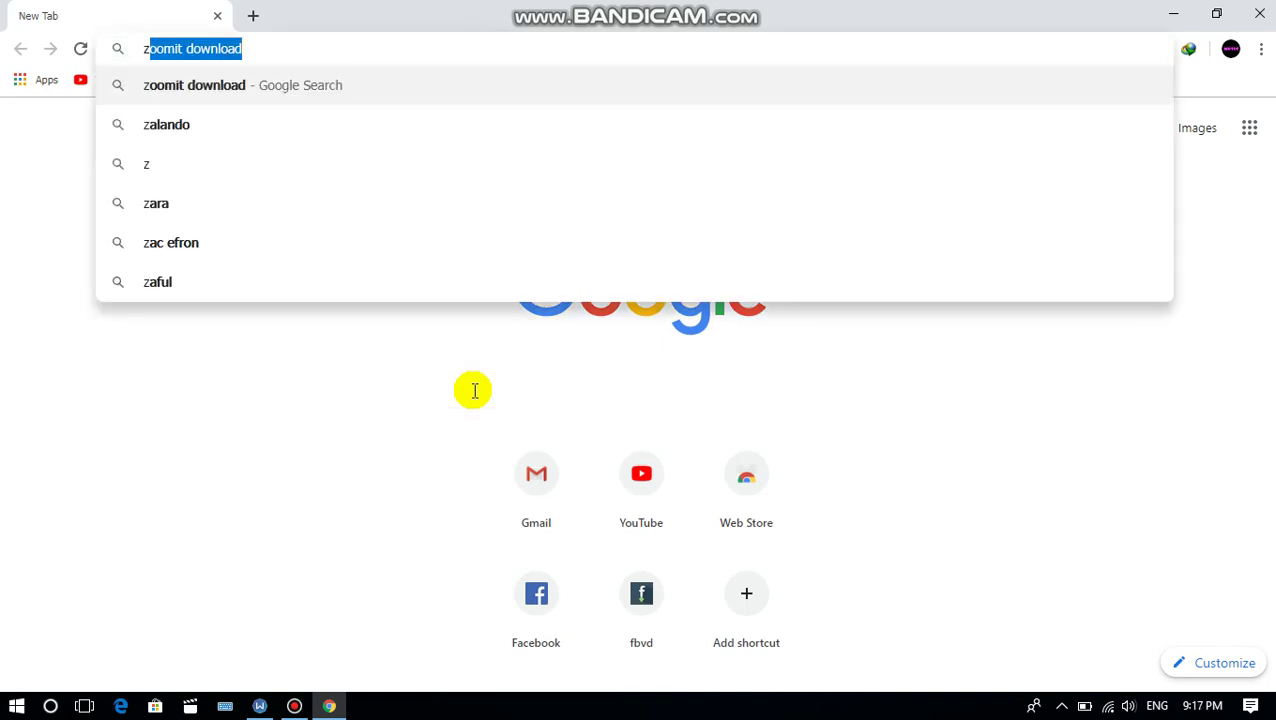
type("00")
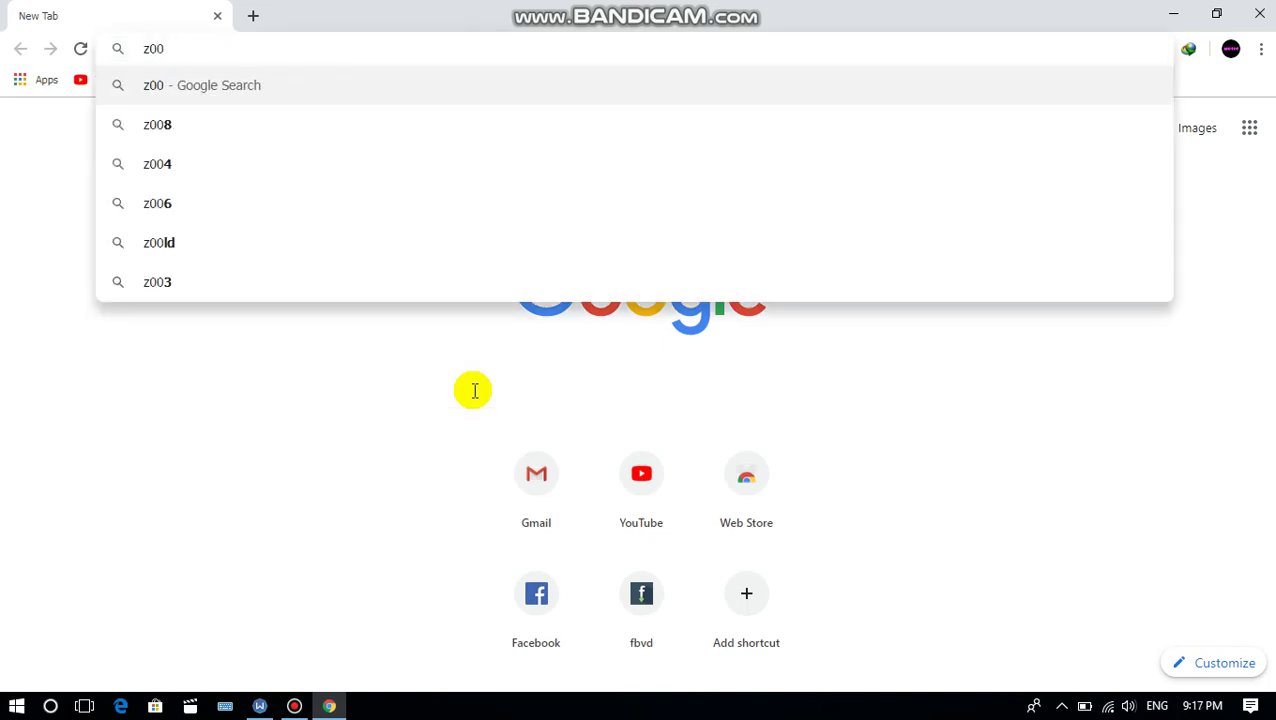
key("BackSpace")
key("BackSpace")
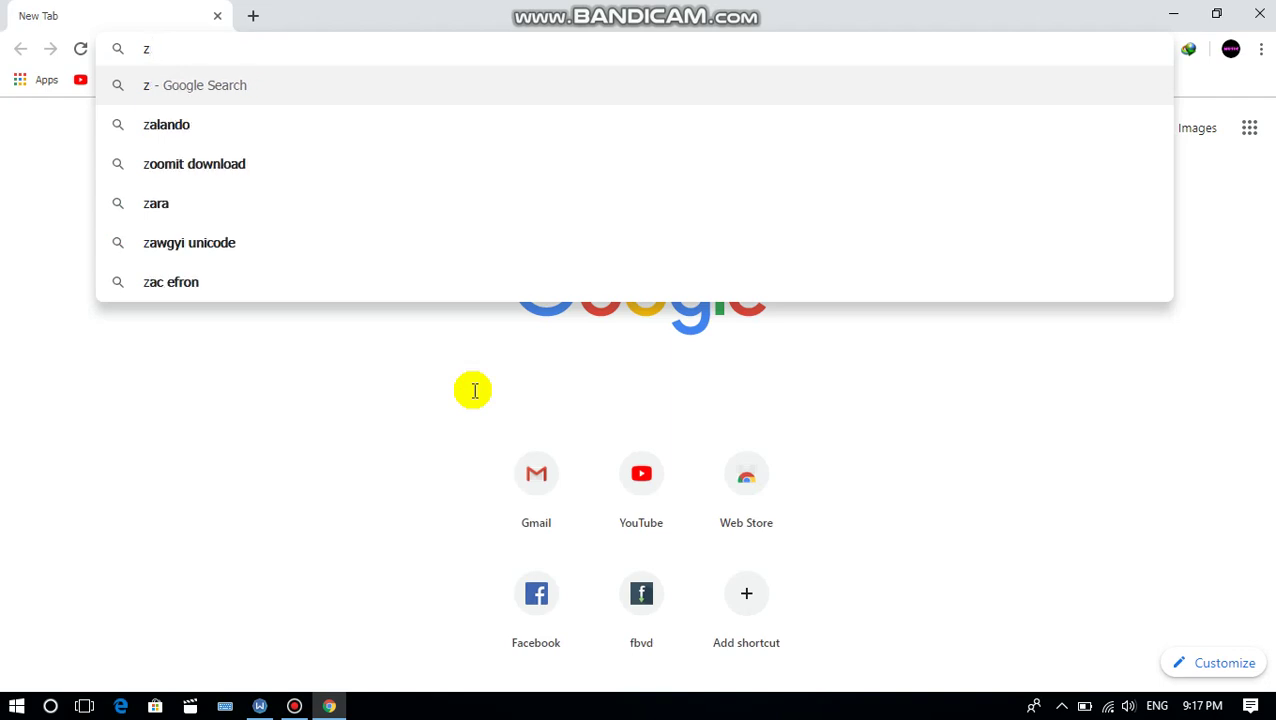
type("oo")
key("BackSpace")
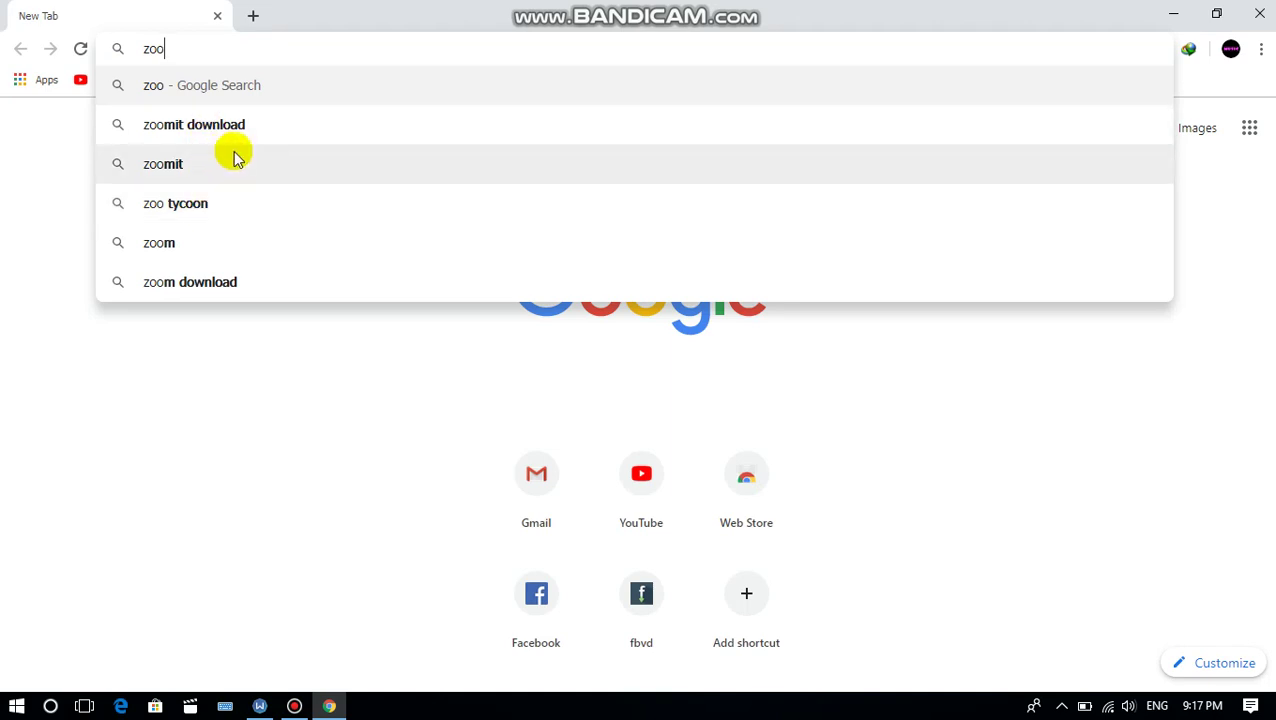
left_click(270, 128)
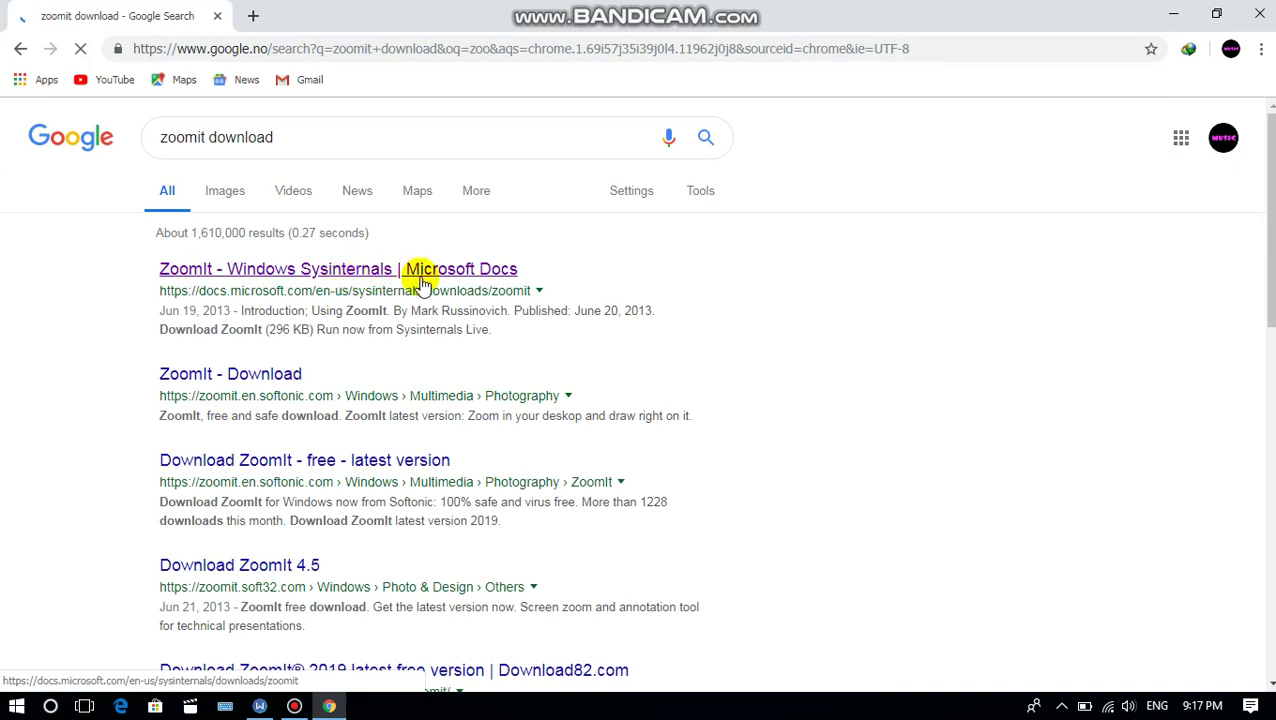
Step: Open the Microsoft Docs Sysinternals page for ZoomIt and download ZoomIt.zip to the Compressed downloads folder
left_click(316, 268)
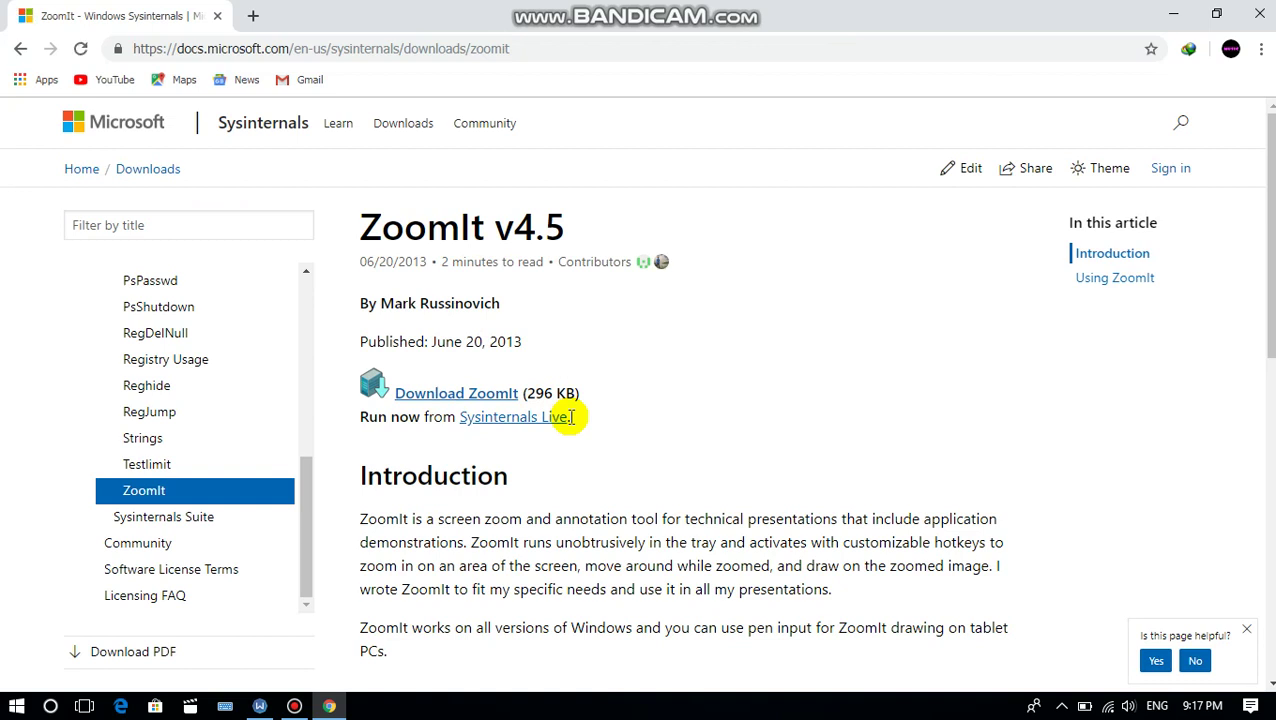
left_click(455, 394)
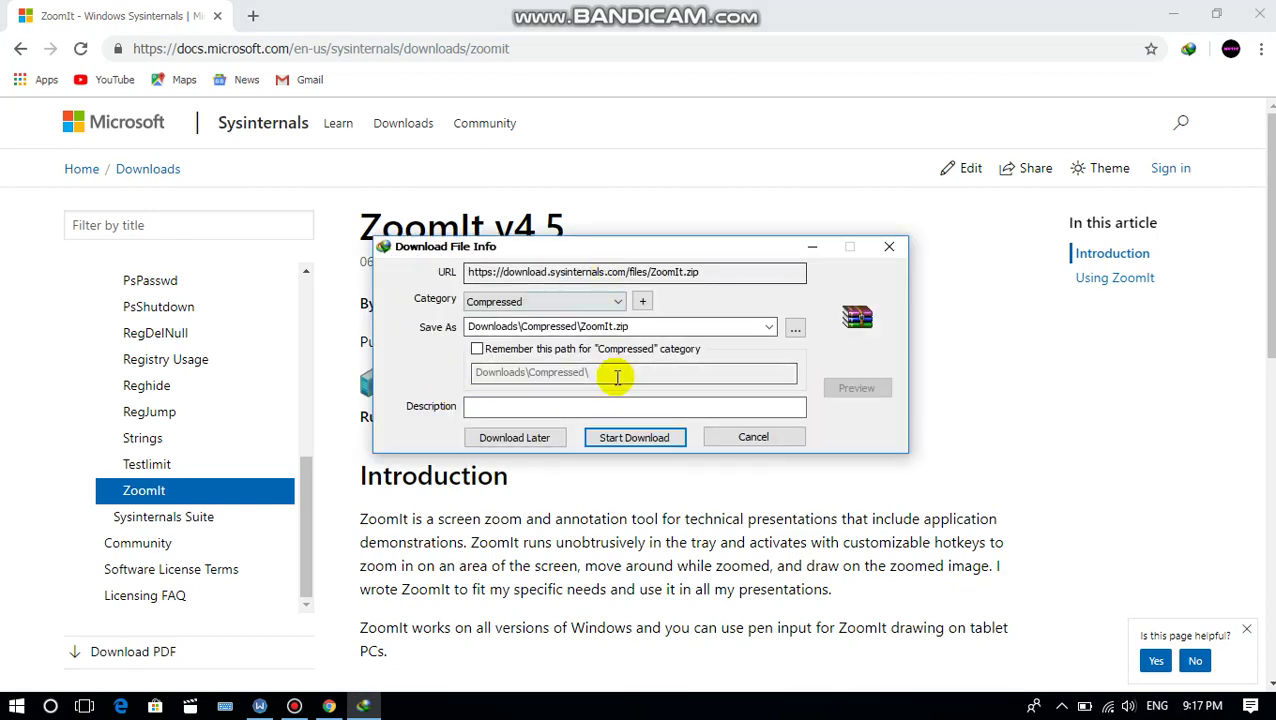
left_click(646, 440)
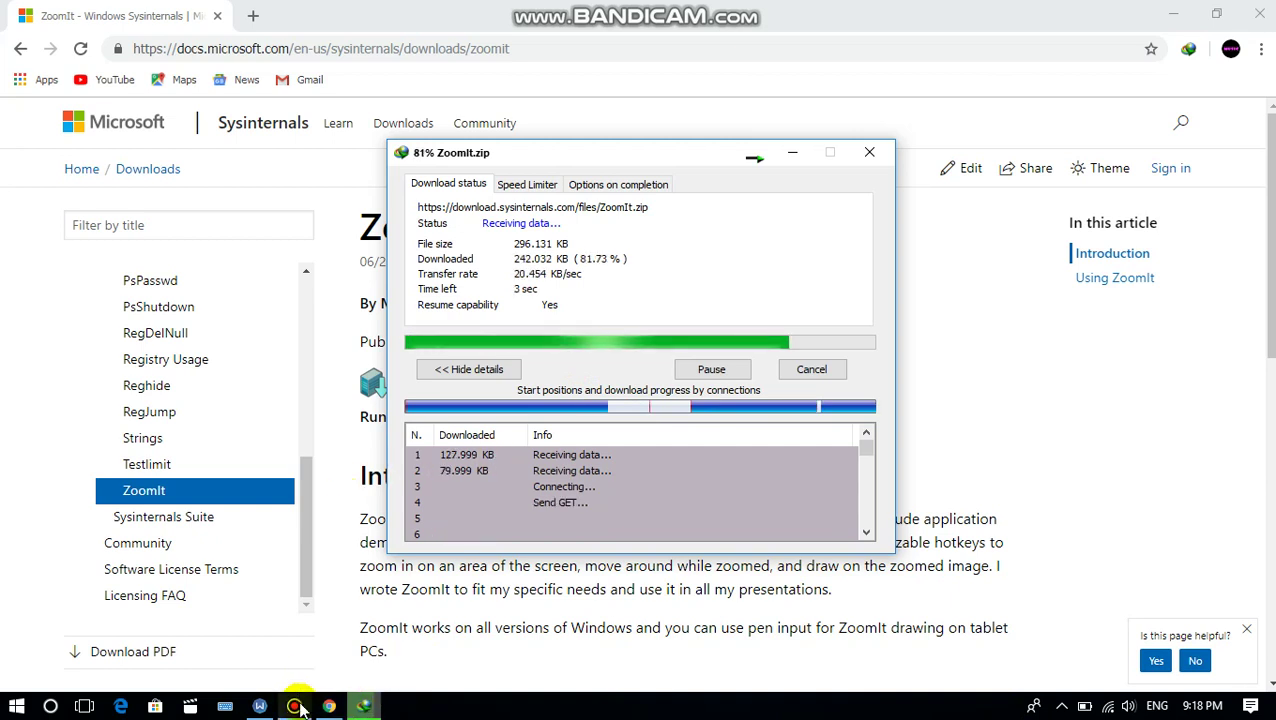
Step: Show the downloaded ZoomIt archive in its folder and extract its contents there
mouse_move(300, 706)
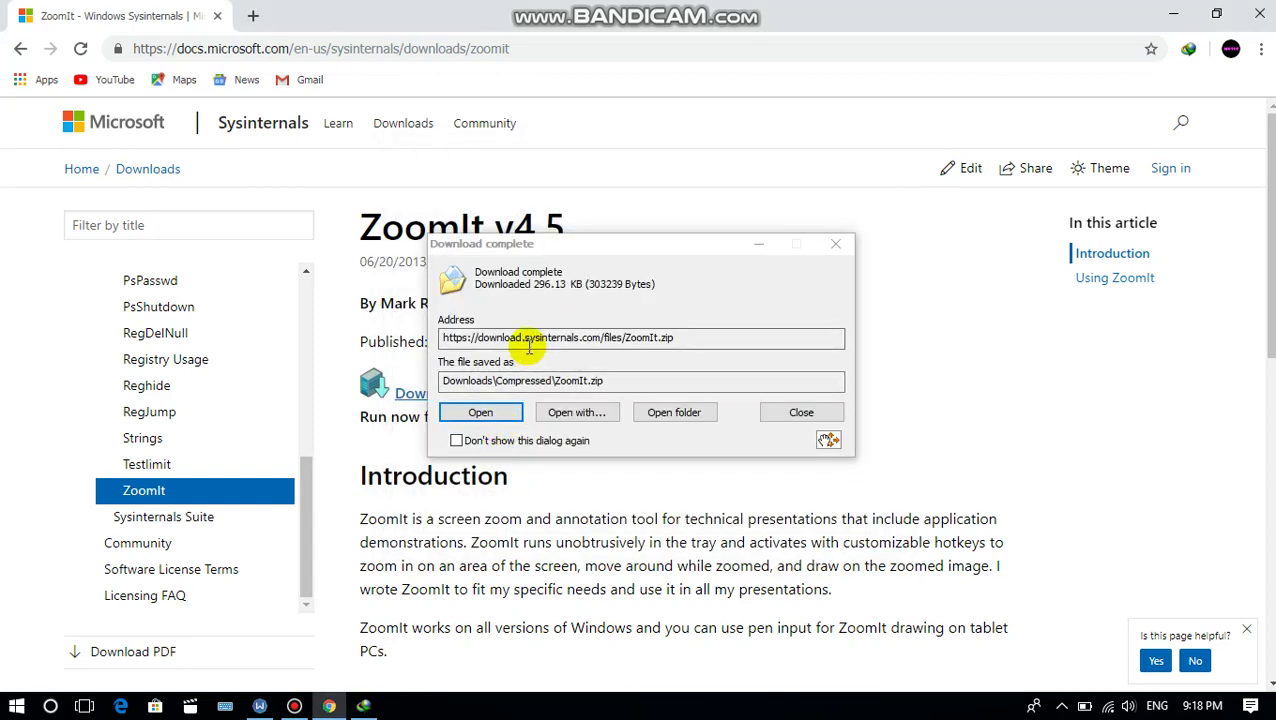
left_click(685, 418)
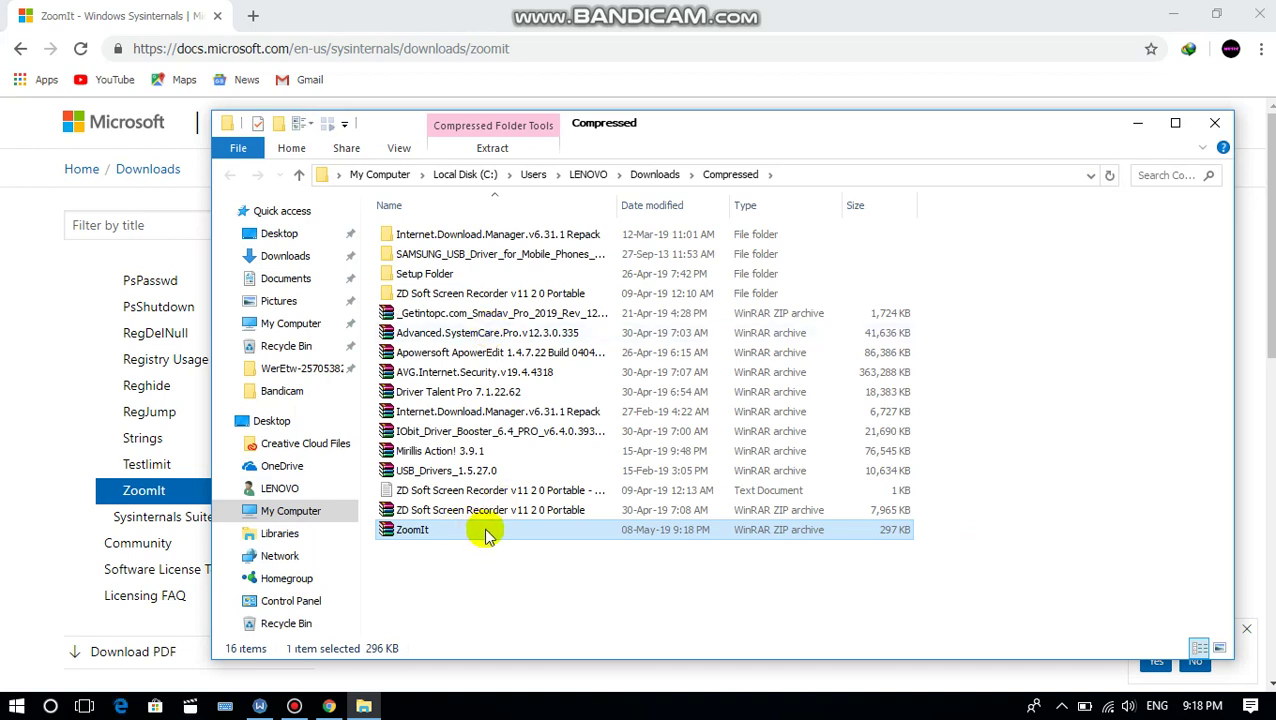
right_click(487, 535)
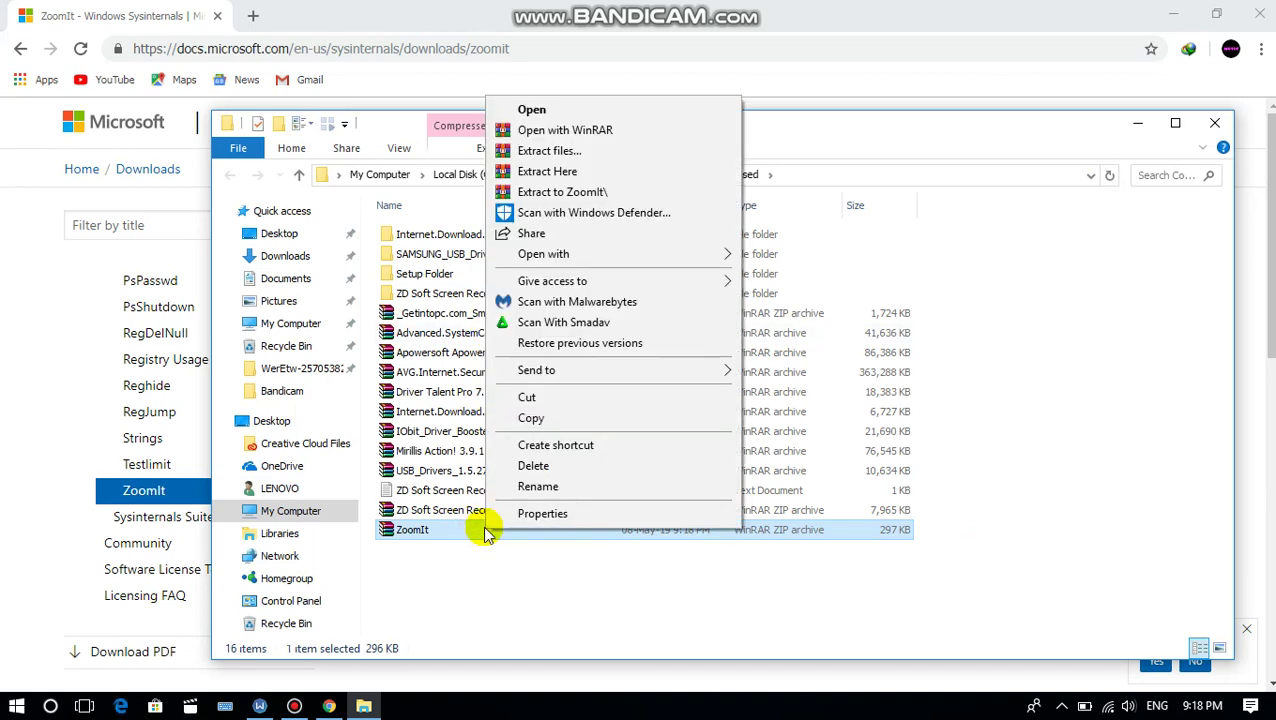
left_click(562, 172)
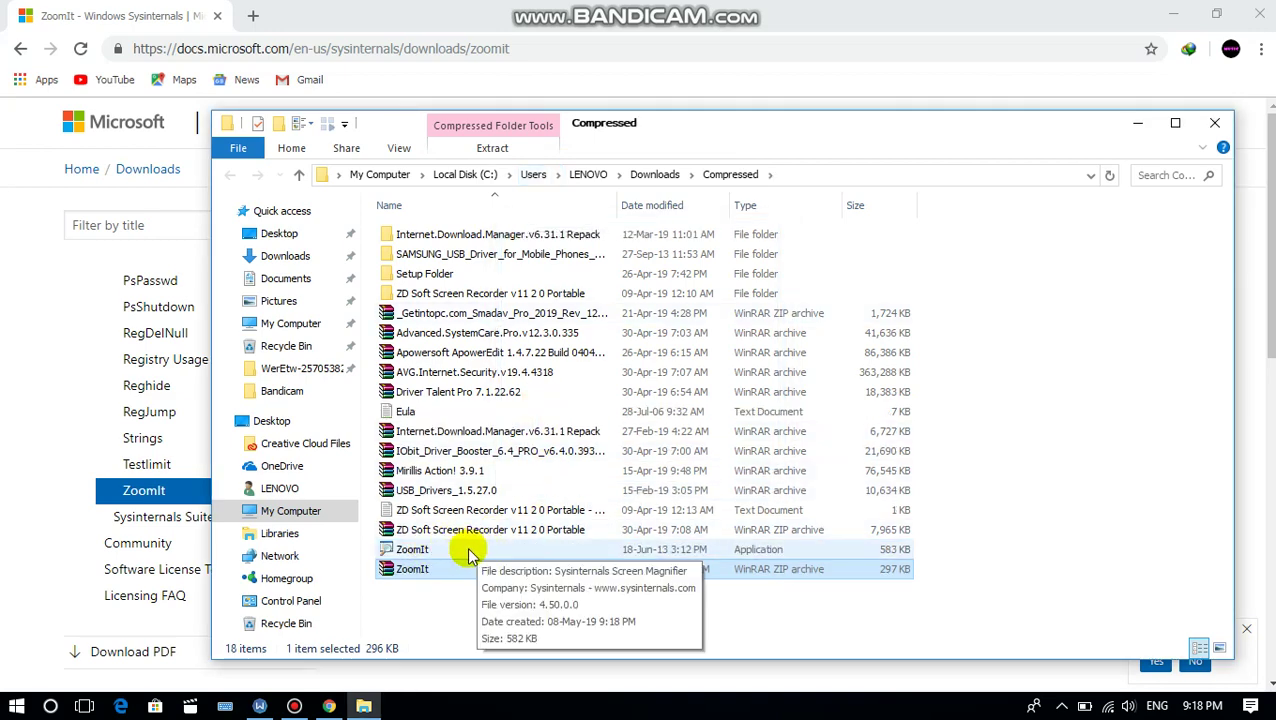
Step: Run the extracted ZoomIt application as administrator, agree to its licence terms and accept the default settings
left_click(472, 549)
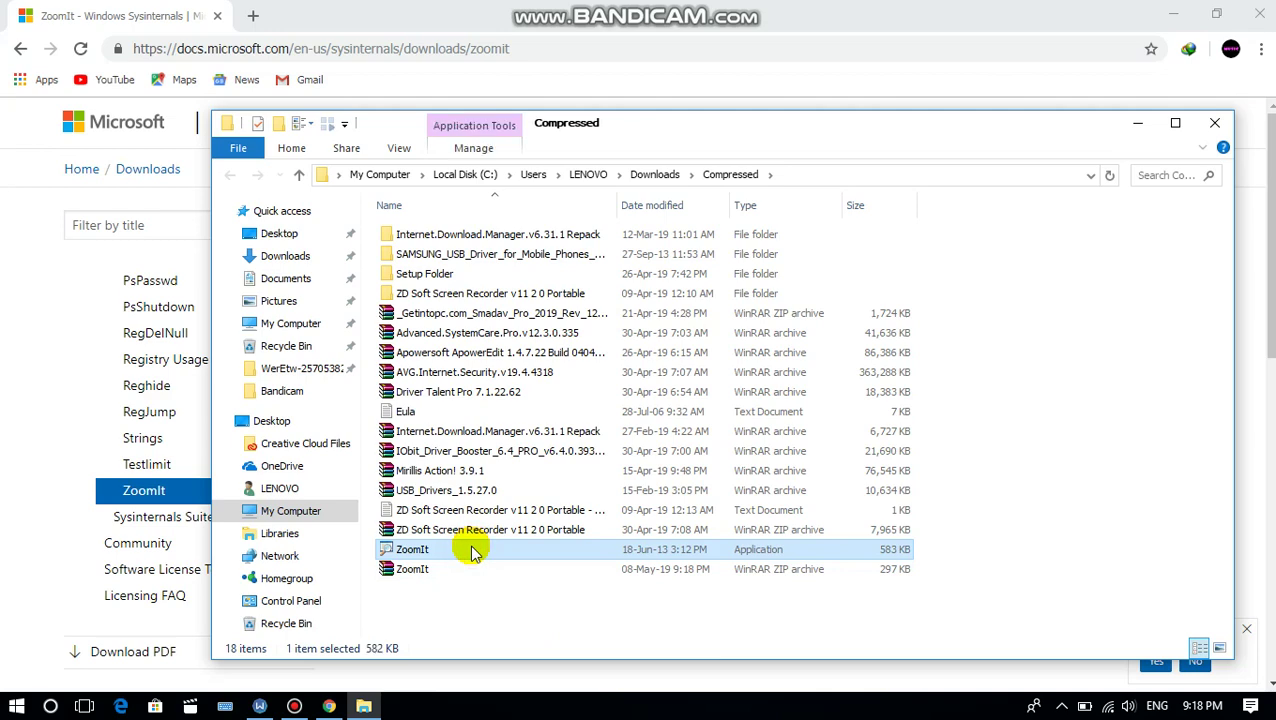
right_click(476, 549)
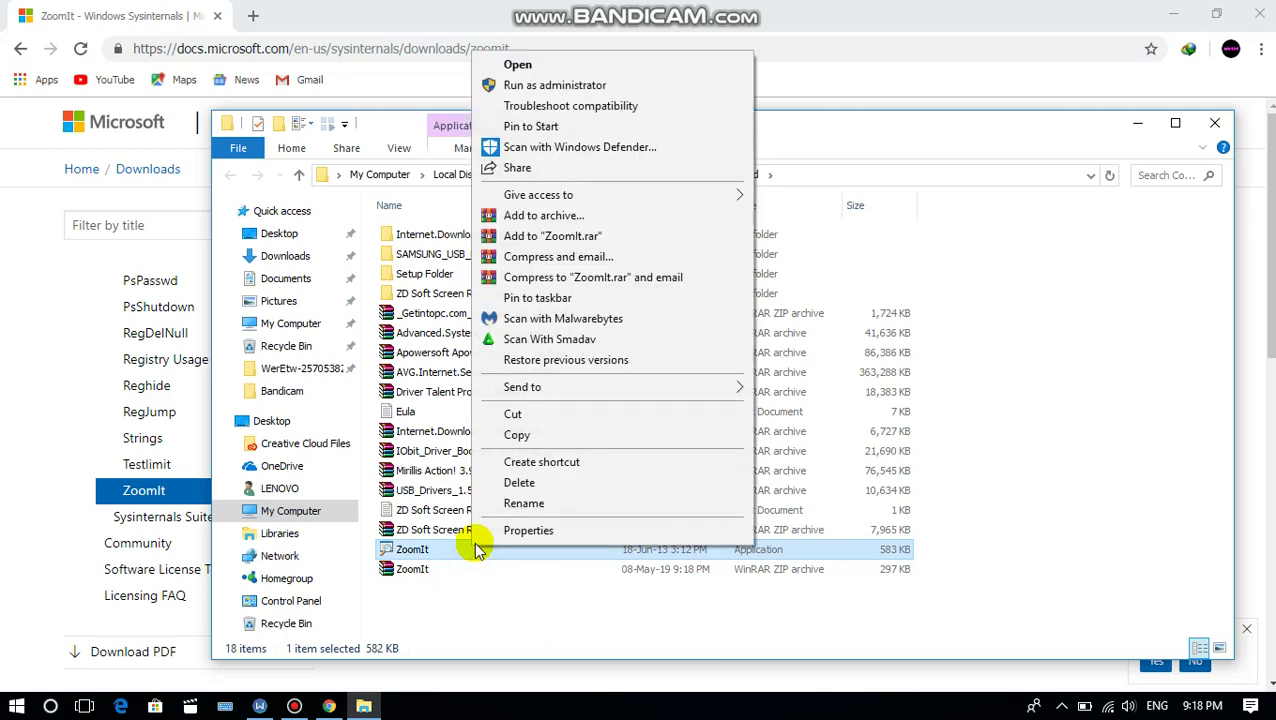
left_click(606, 88)
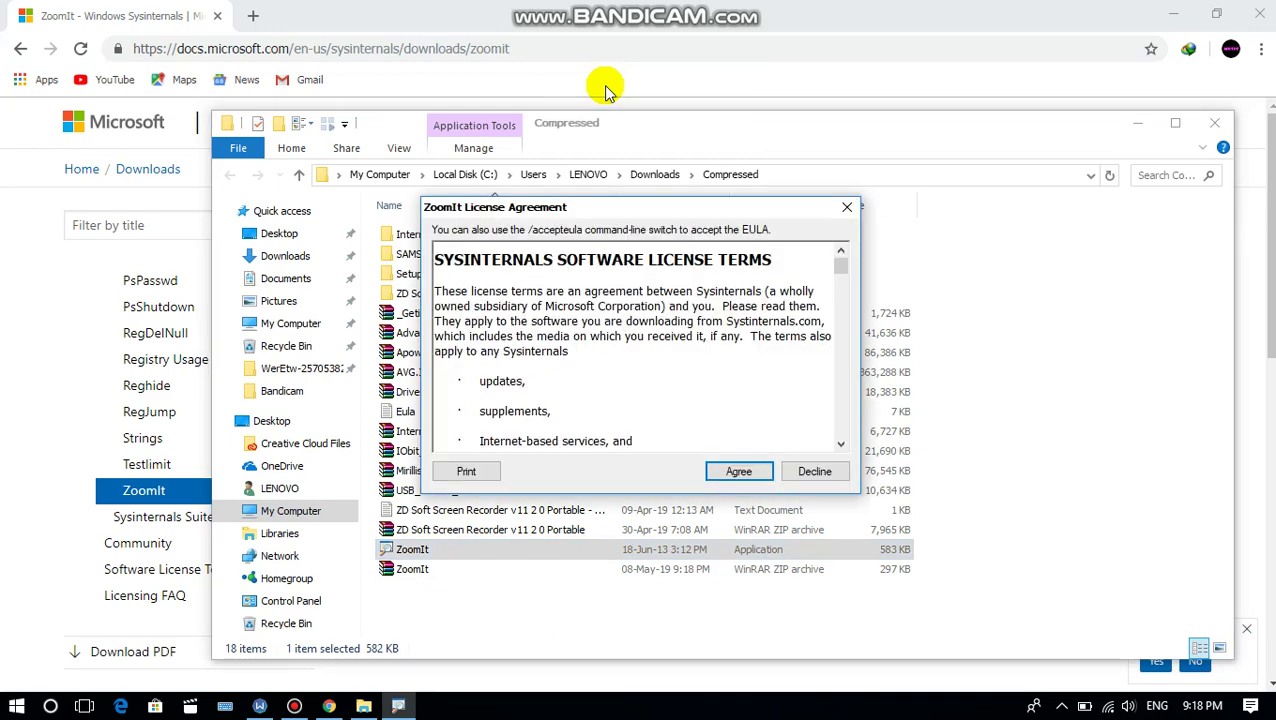
left_click(729, 472)
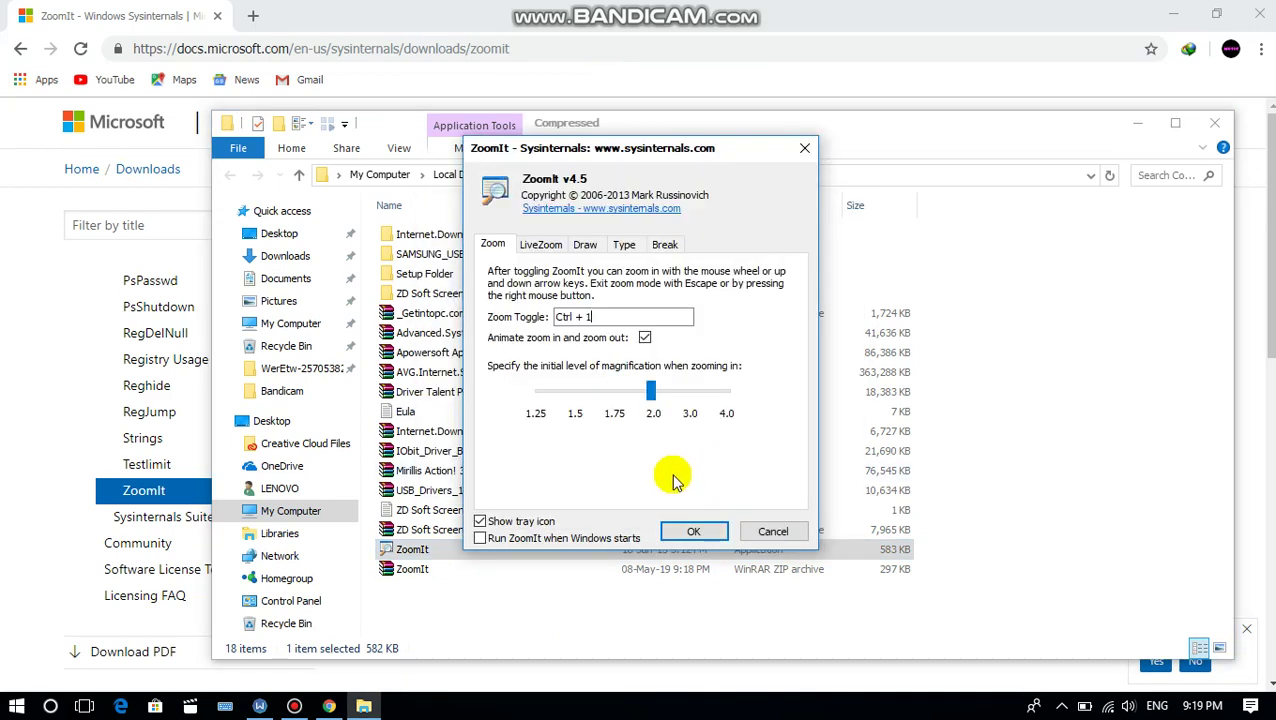
left_click(693, 531)
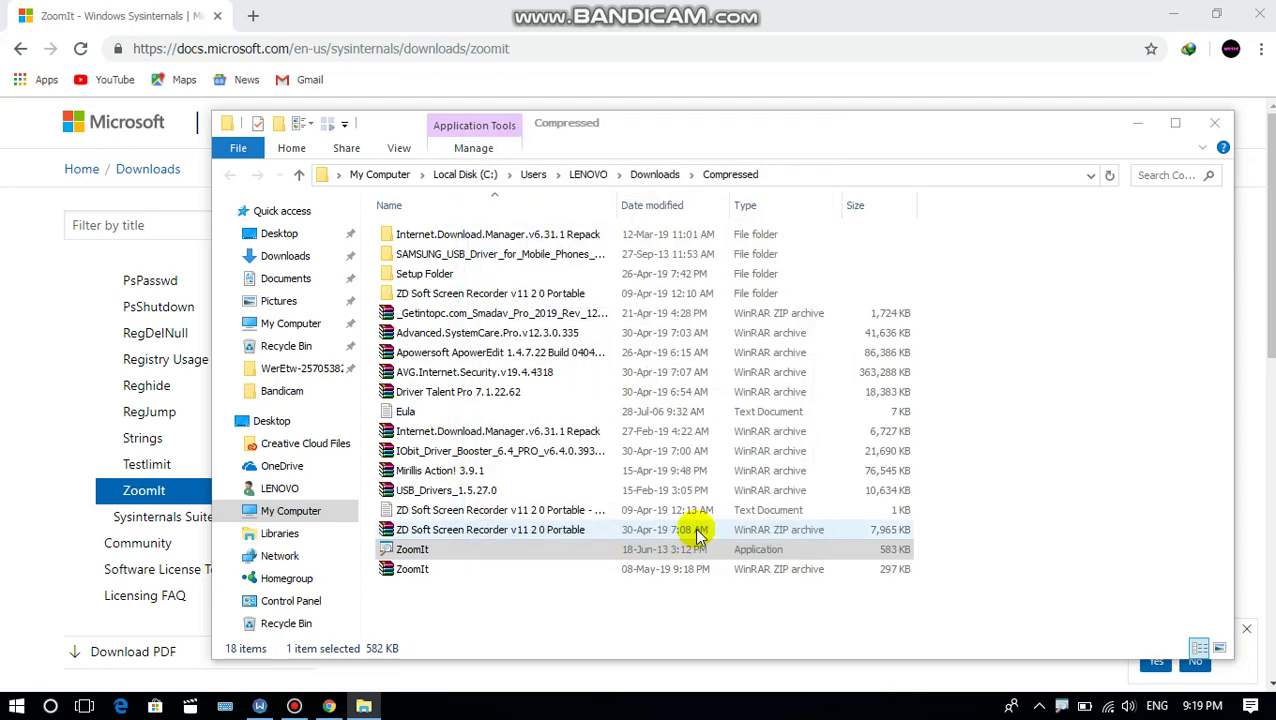
Step: Close the Compressed folder window and minimize the browser to return to the desktop
left_click(530, 530)
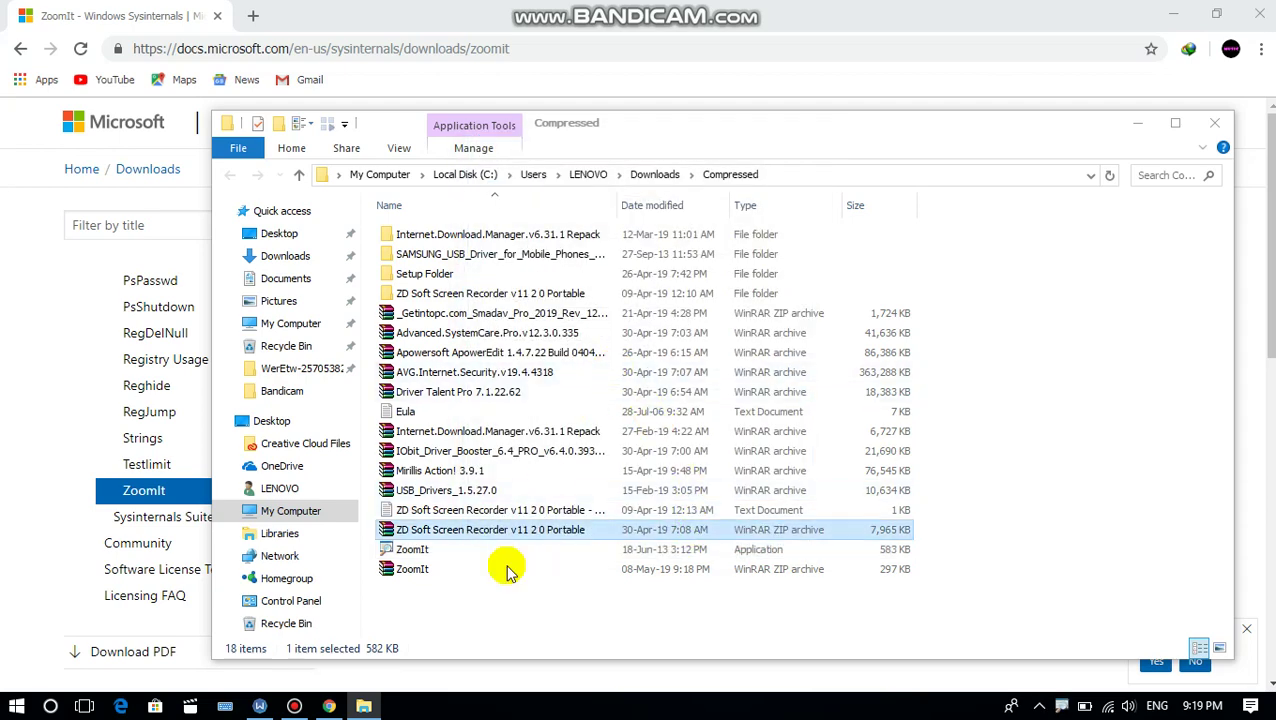
left_click_drag(507, 568, 505, 570)
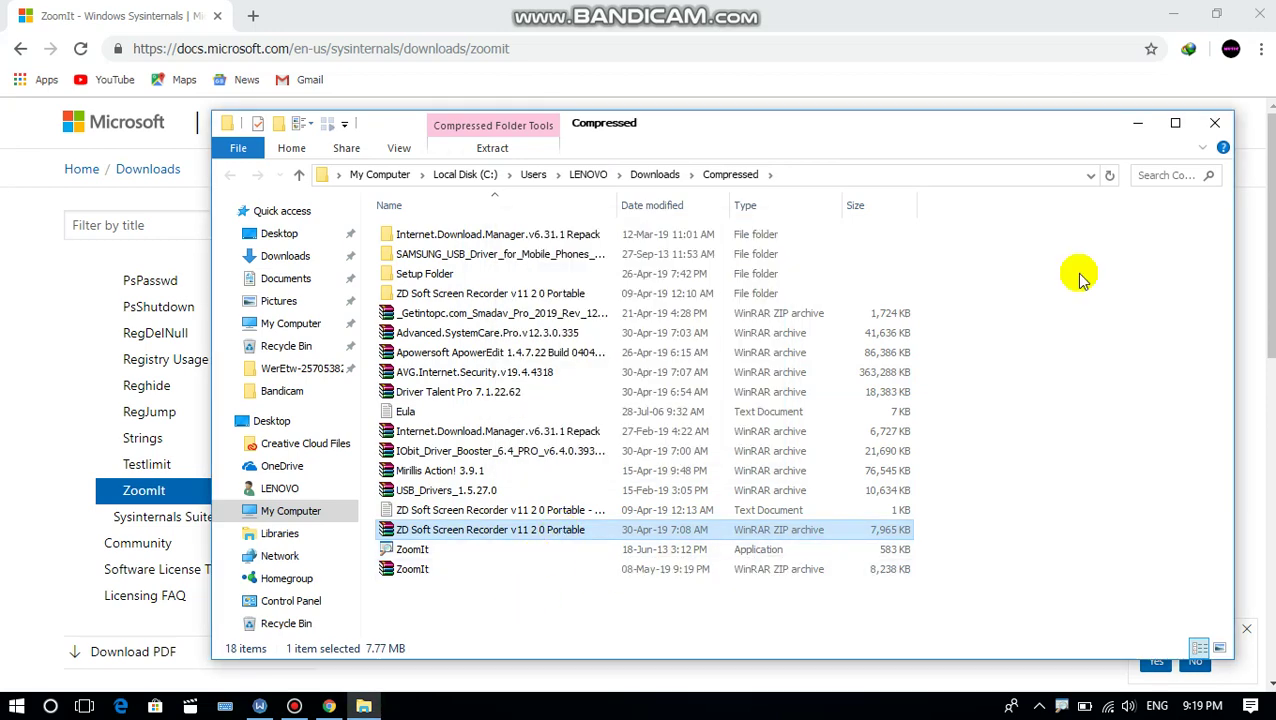
left_click(1207, 122)
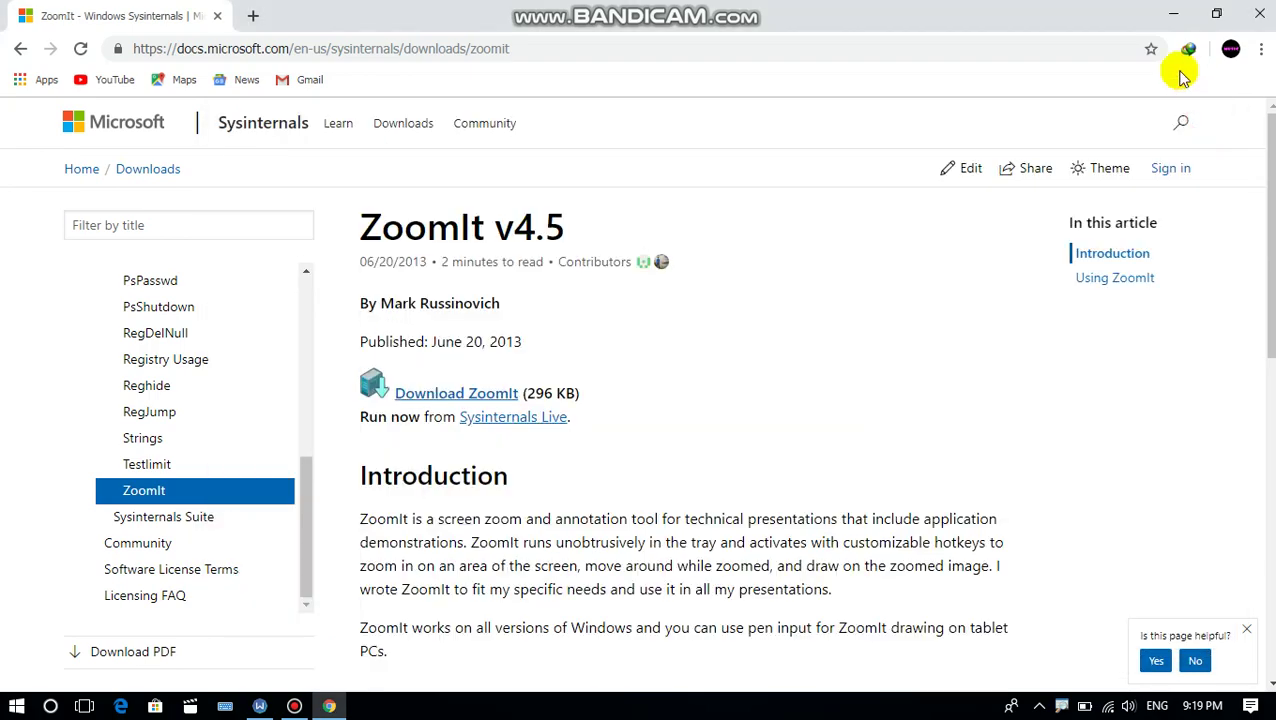
left_click(1172, 14)
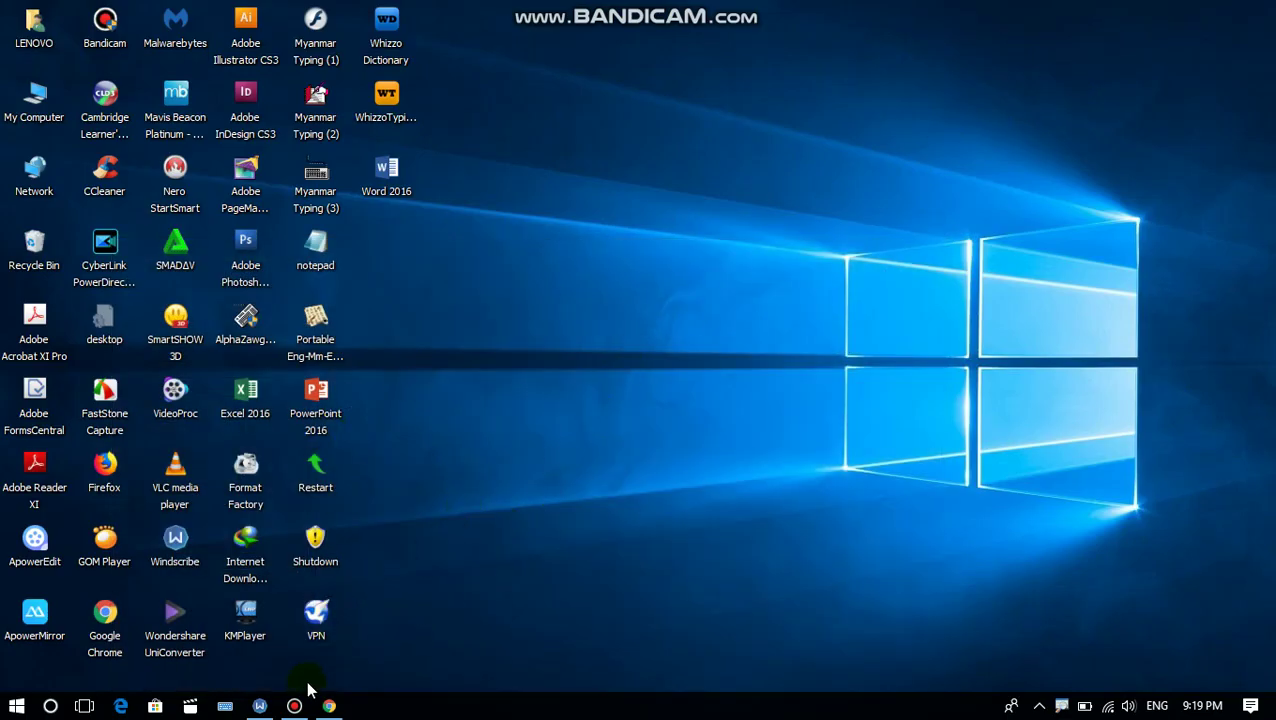
left_click(294, 706)
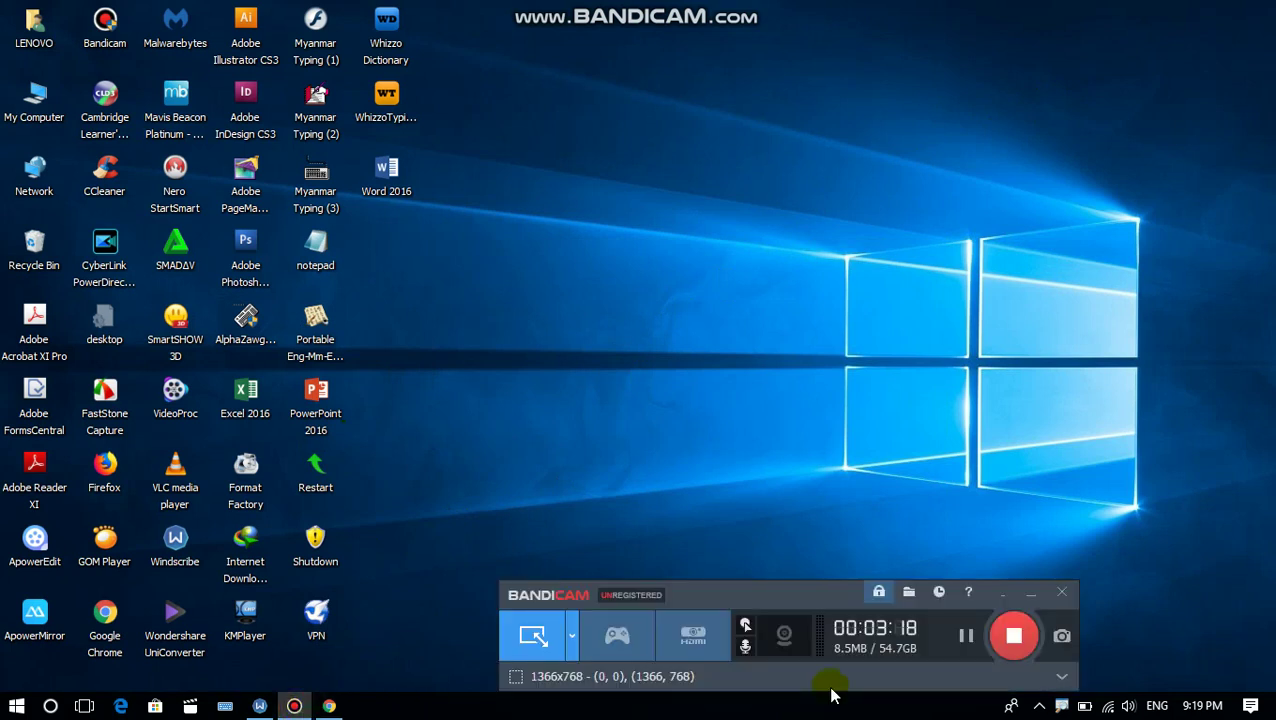
left_click(966, 637)
left_click(966, 637)
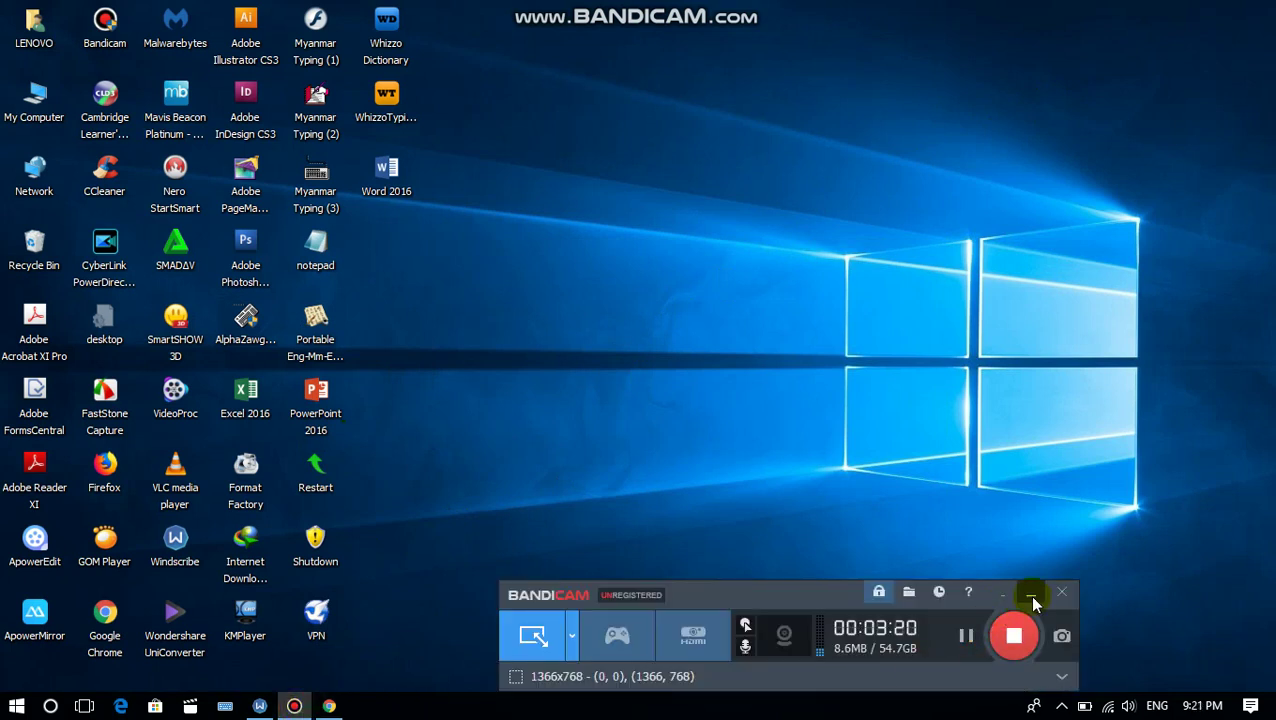
left_click(1031, 597)
Step: Refresh the desktop
left_click(595, 227)
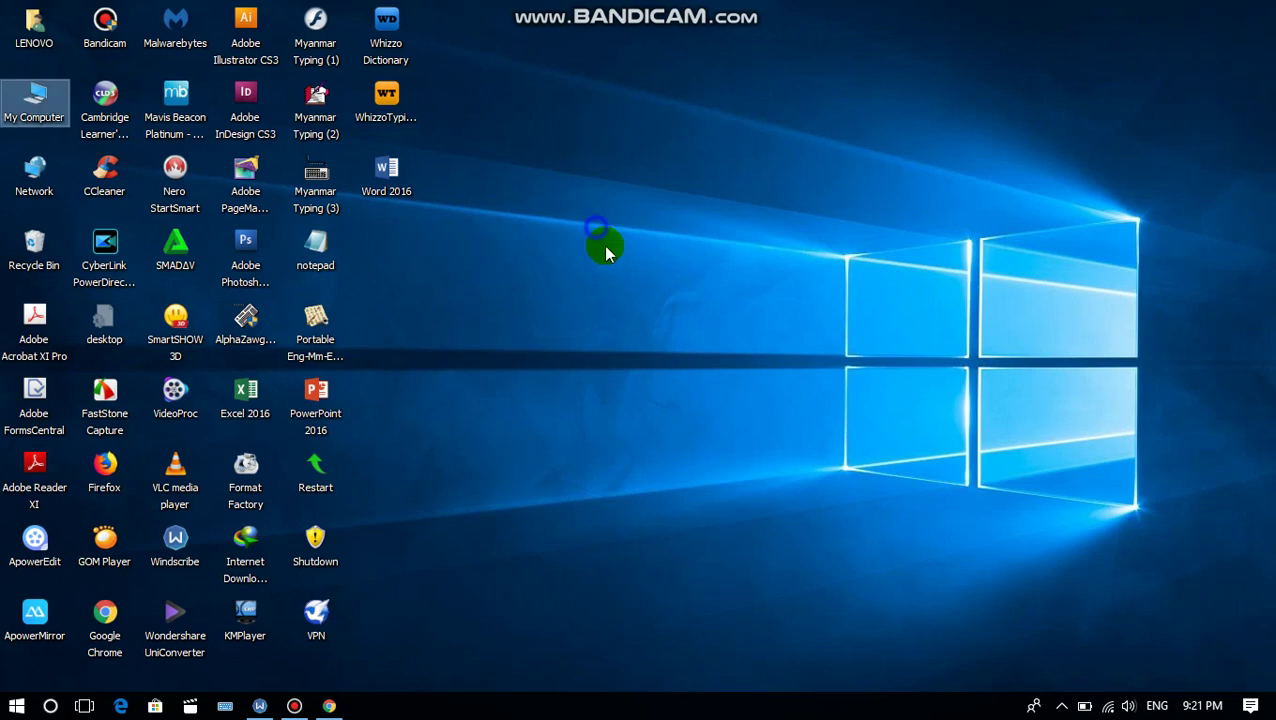
right_click(595, 228)
left_click(625, 284)
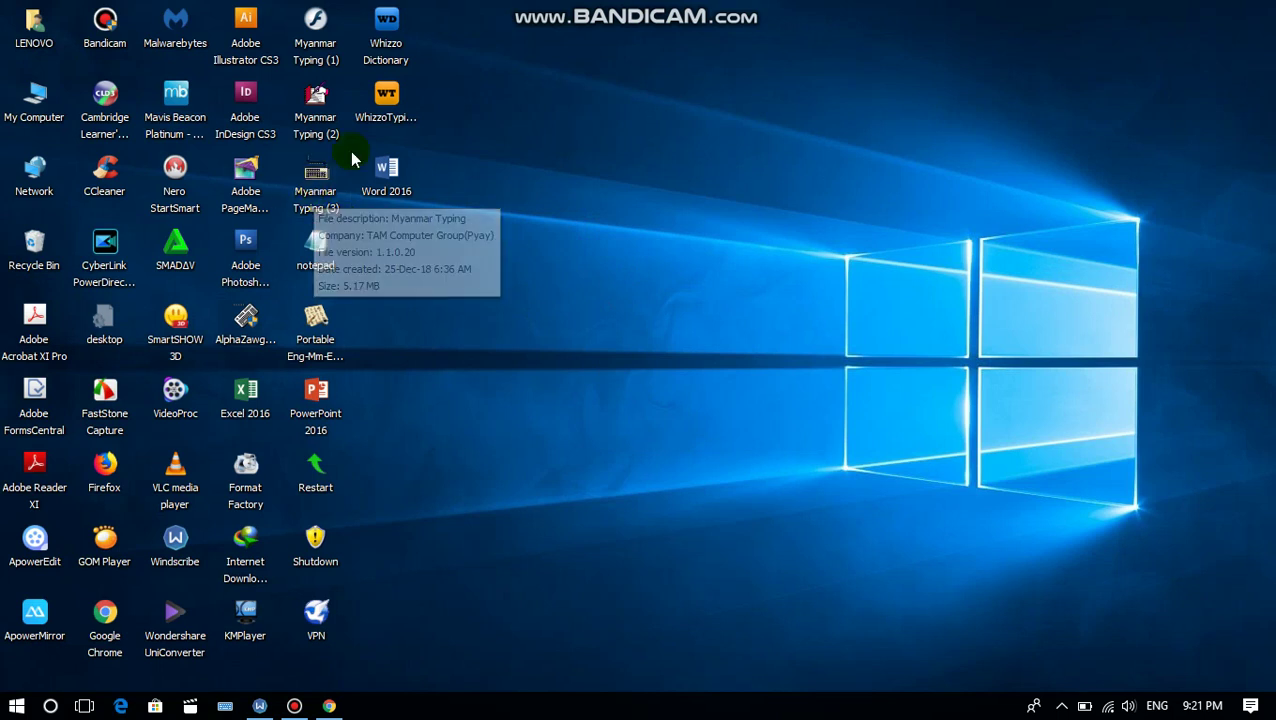
Step: Open My Computer and go to the Compressed folder inside Downloads
left_click(33, 97)
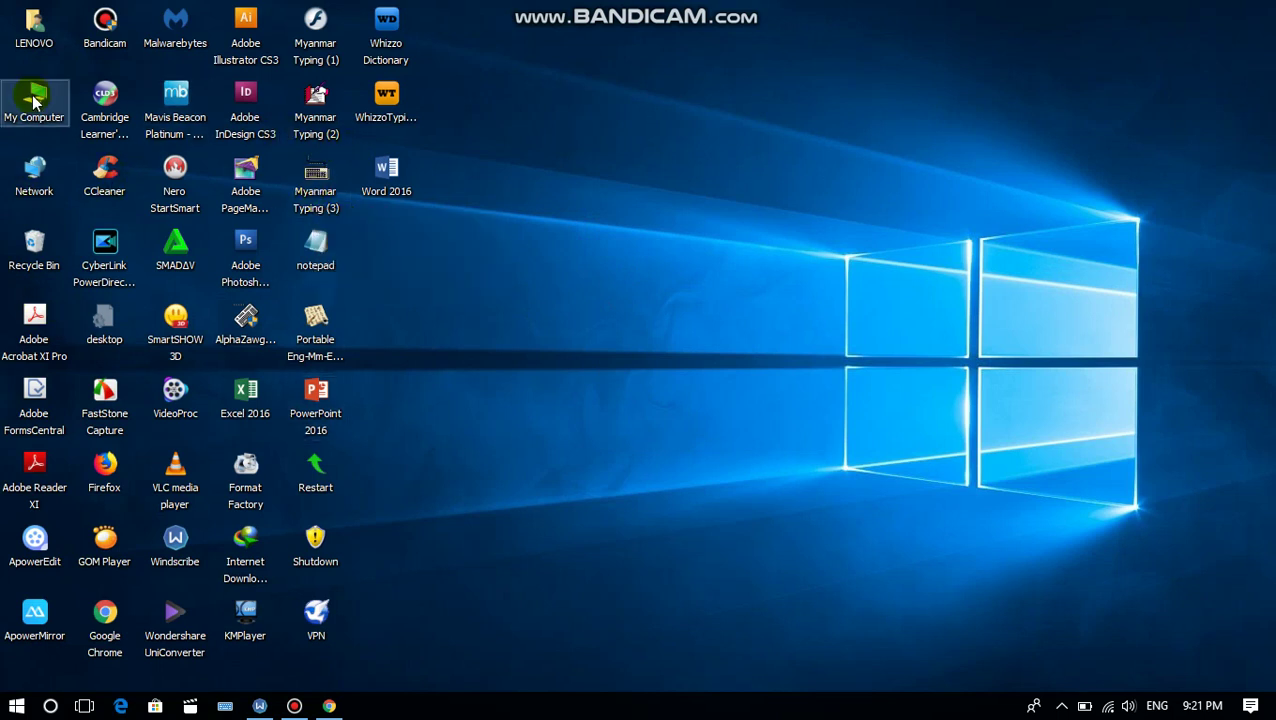
double_click(33, 97)
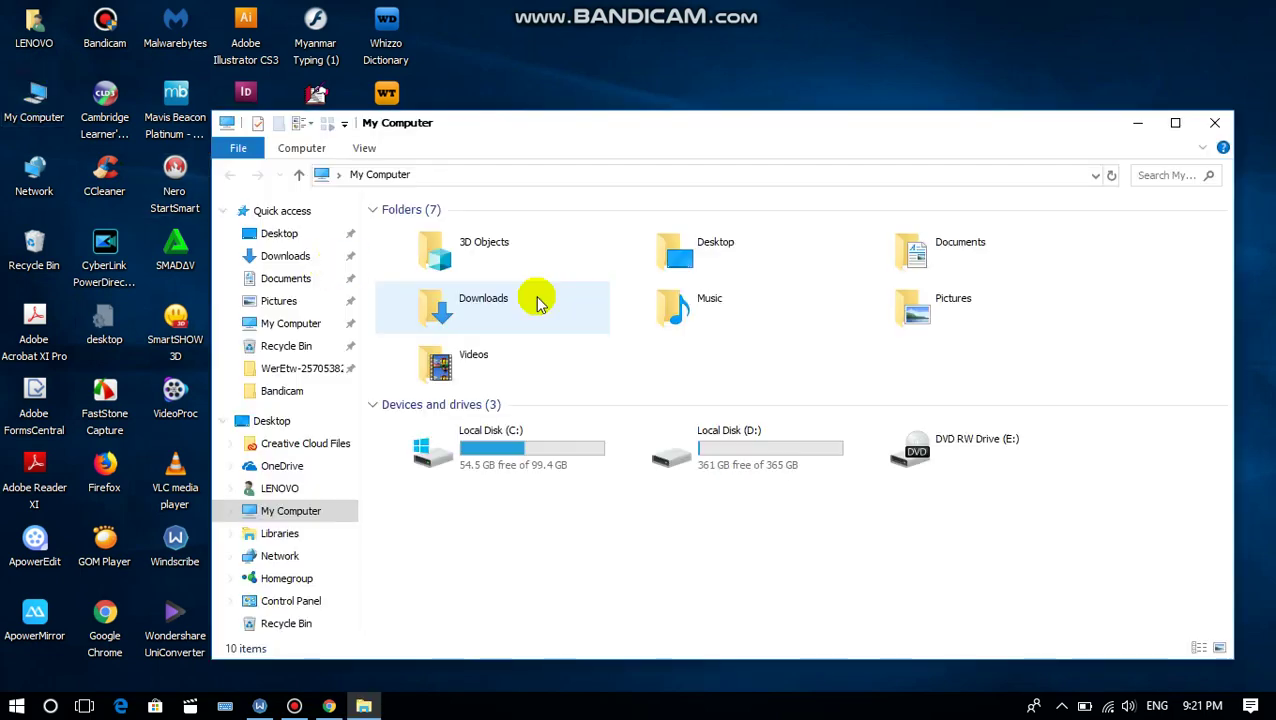
double_click(530, 300)
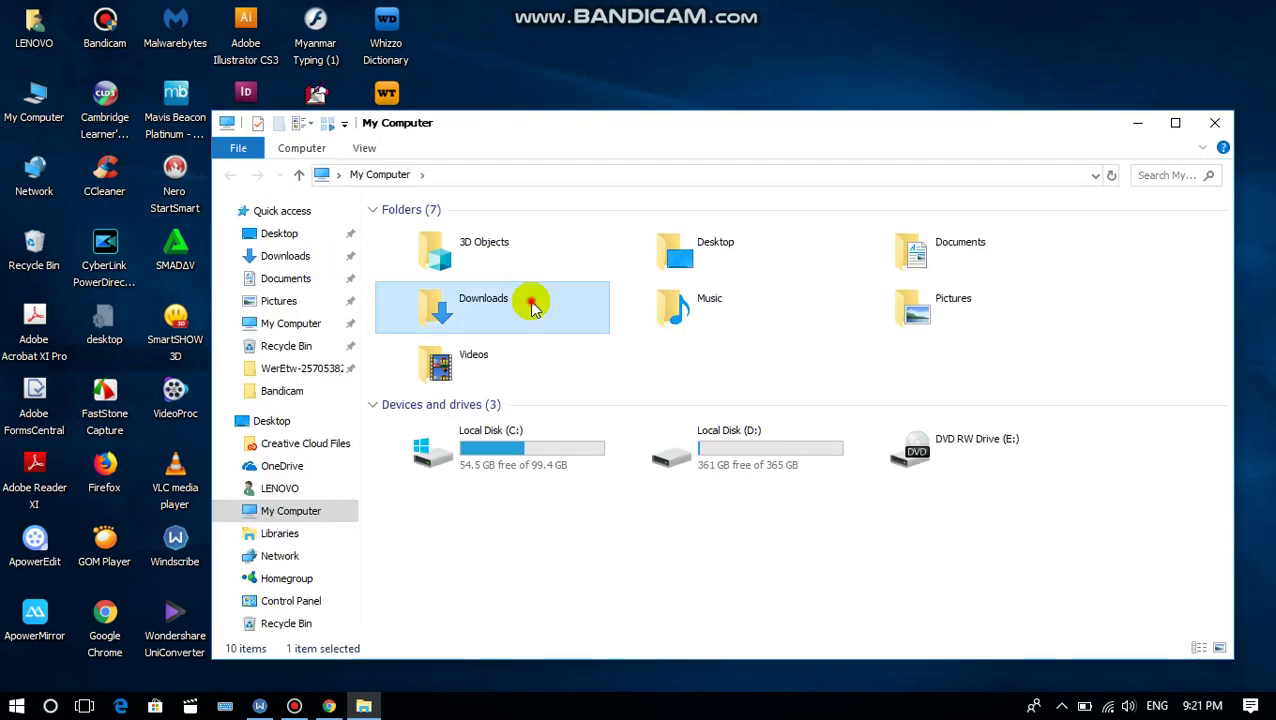
double_click(390, 262)
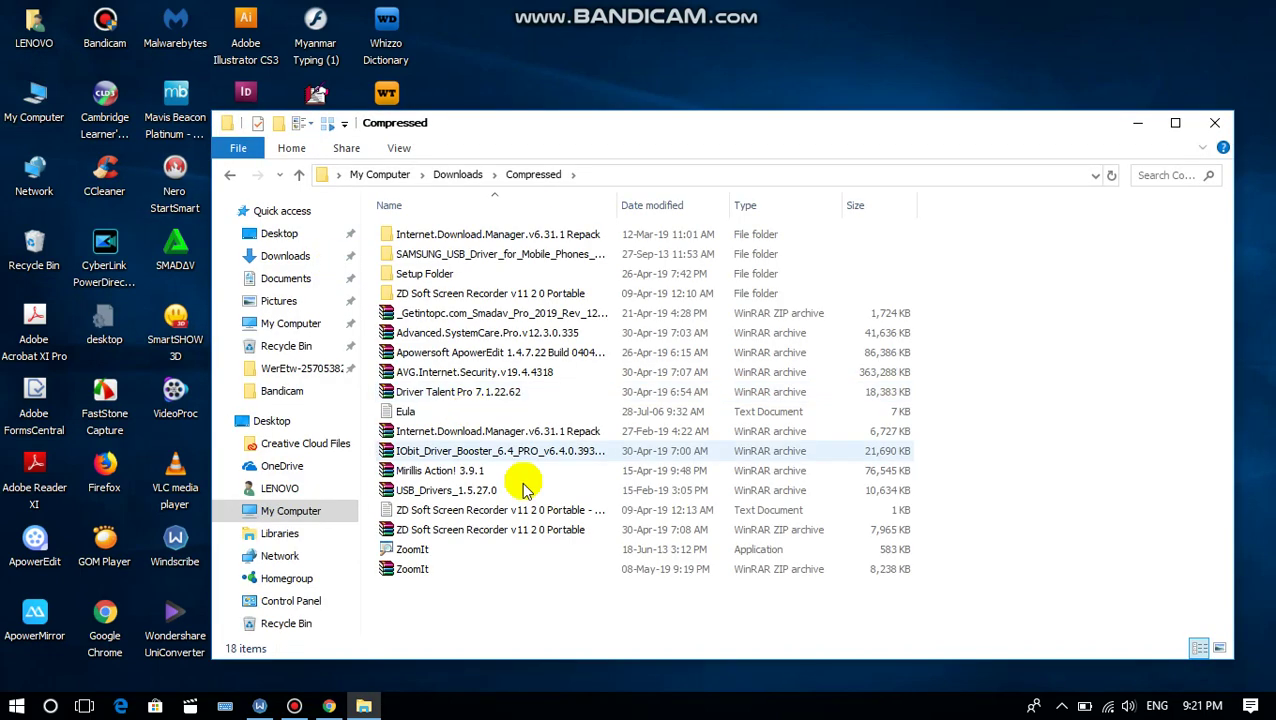
Step: Create a desktop shortcut for the ZoomIt application in the Compressed folder, and minimize the folder window
left_click(452, 549)
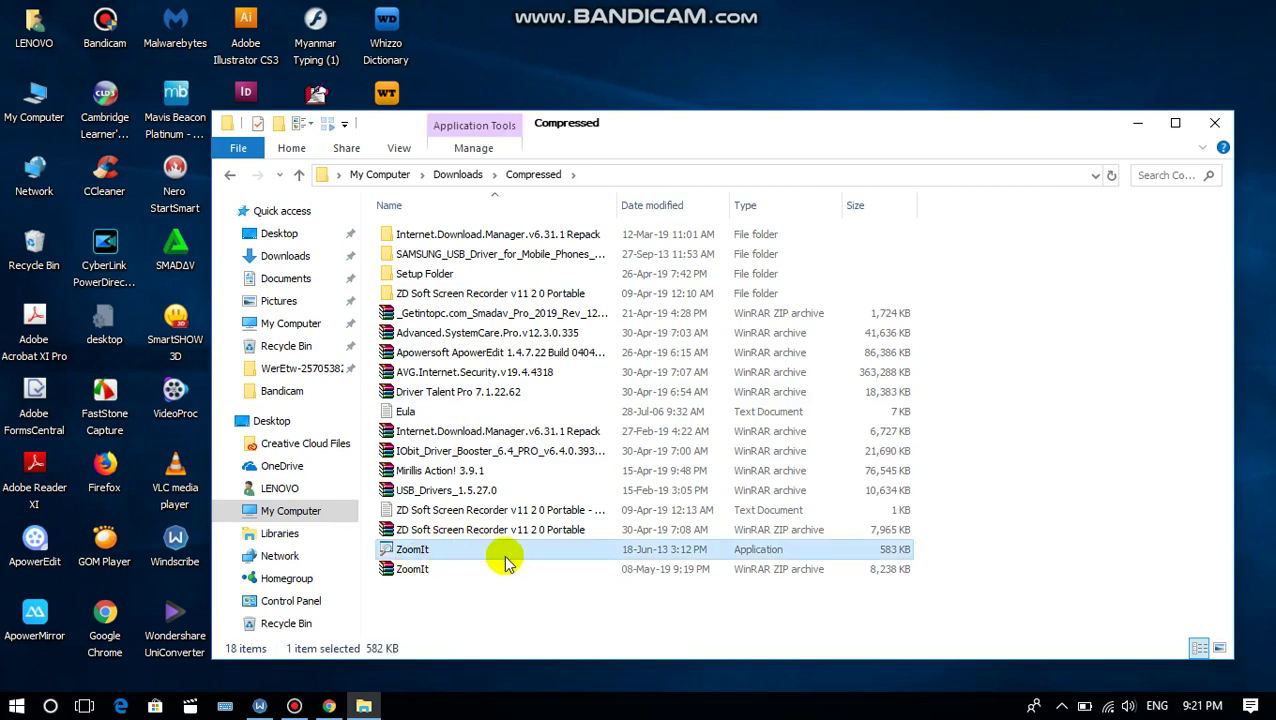
right_click(507, 557)
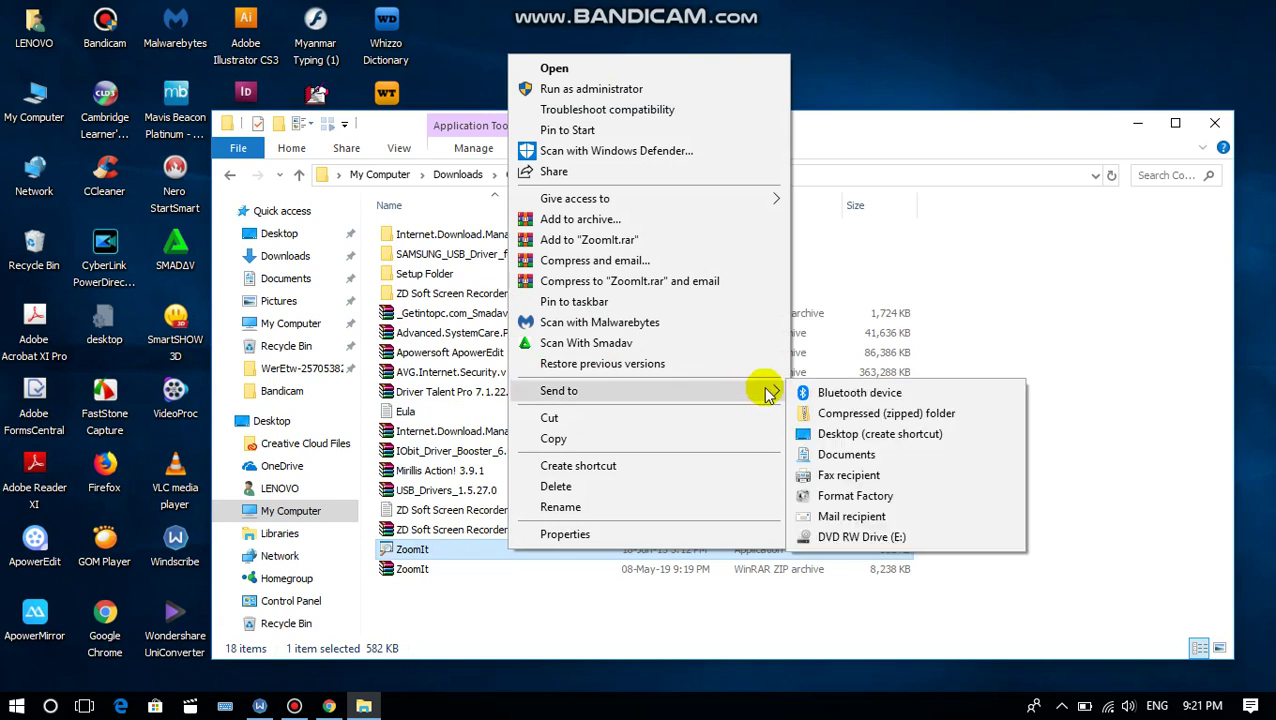
mouse_move(783, 398)
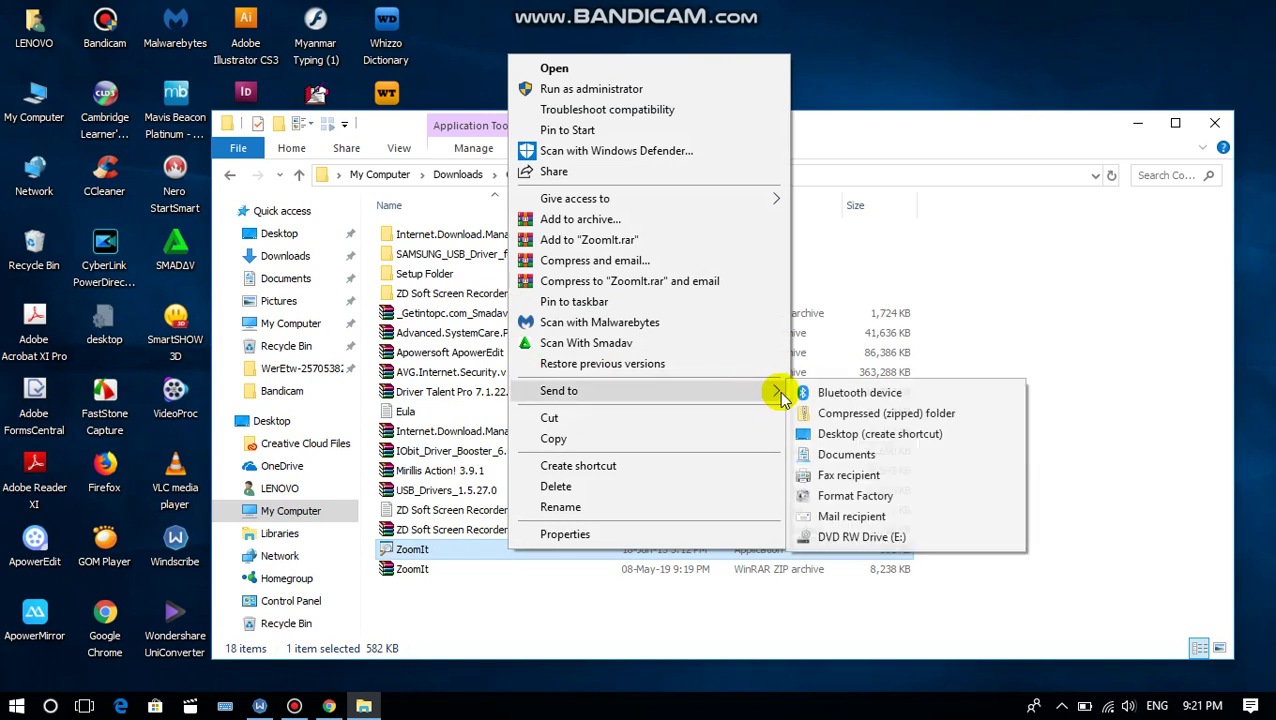
left_click(893, 440)
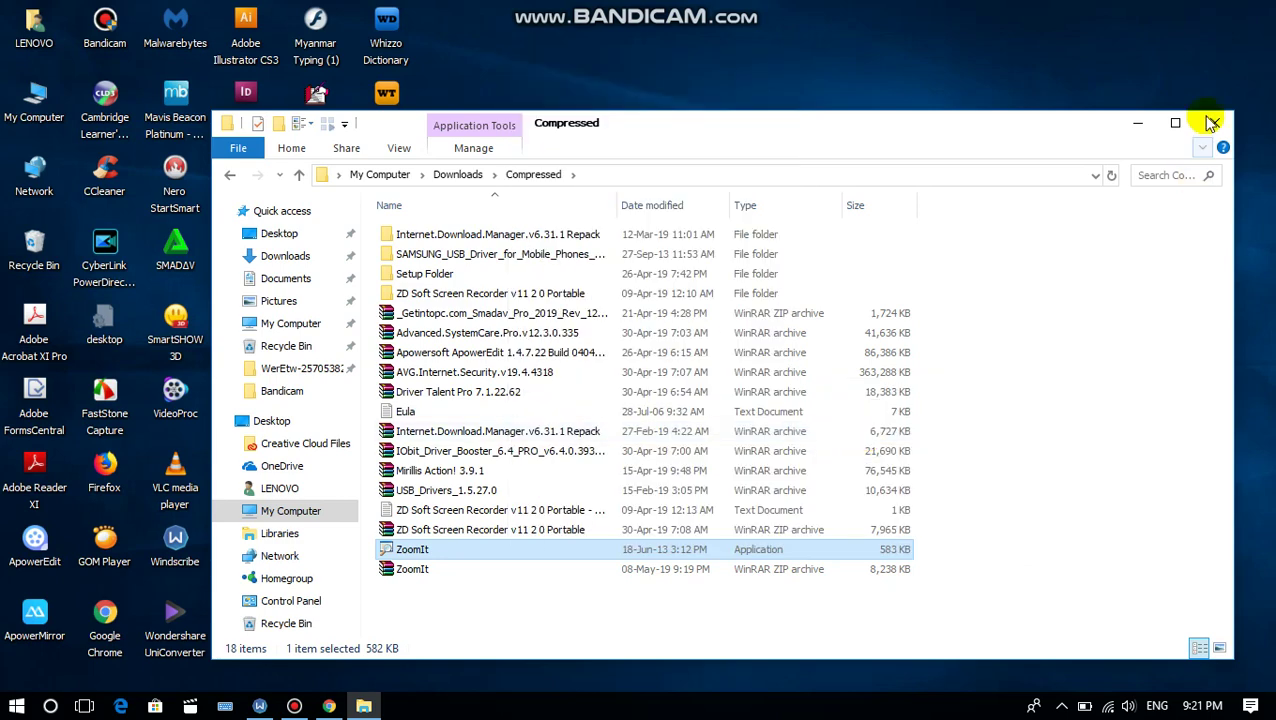
left_click(1135, 122)
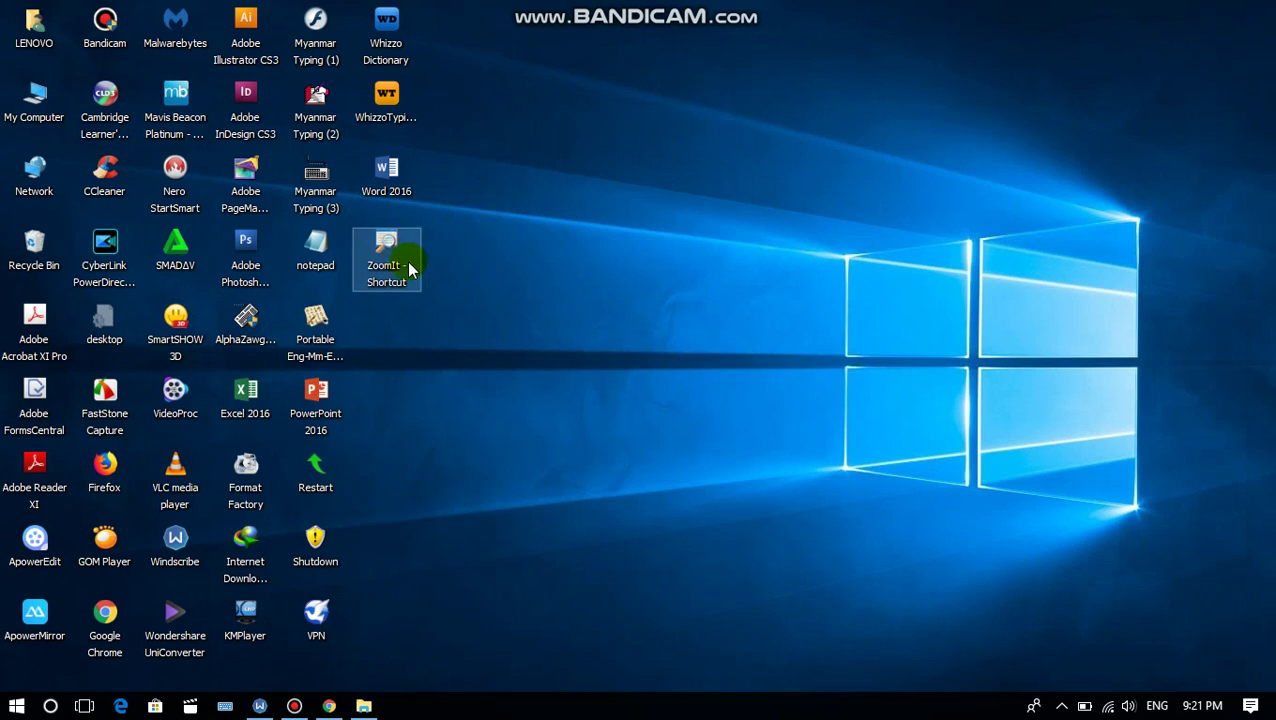
Step: Try to open ZoomIt from its desktop shortcut, refreshing the desktop between attempts
left_click(404, 256)
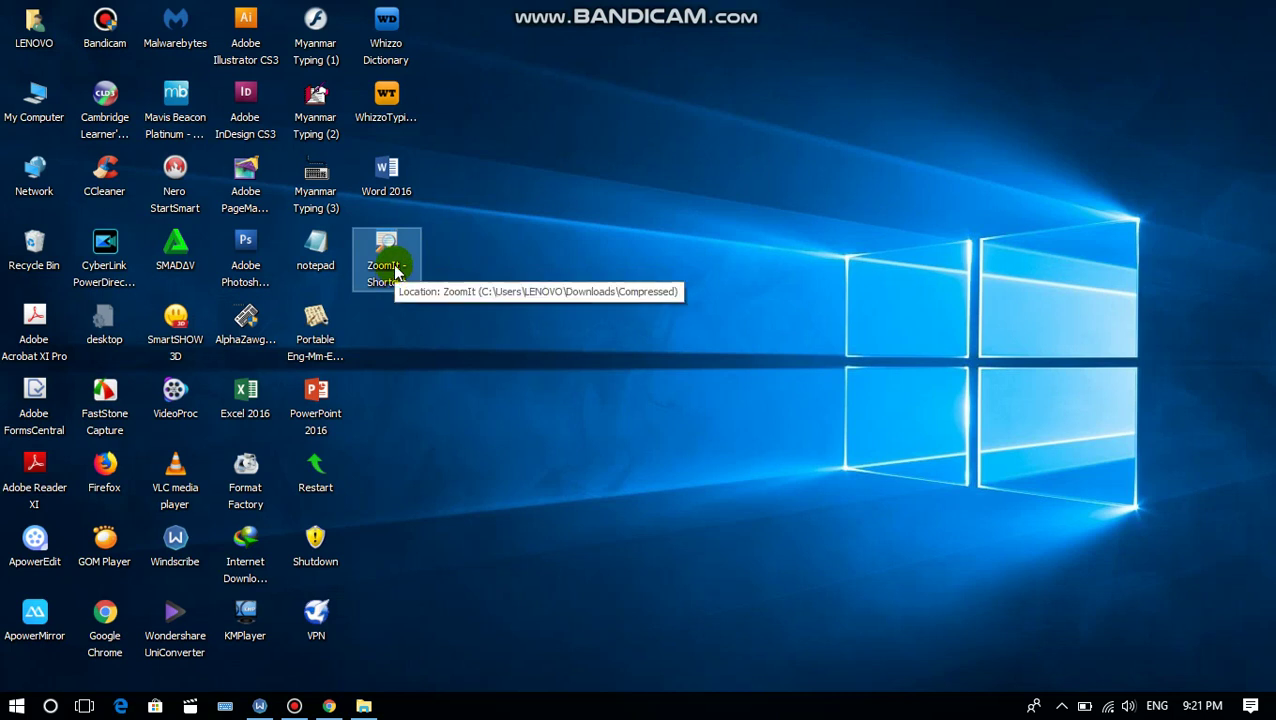
double_click(396, 270)
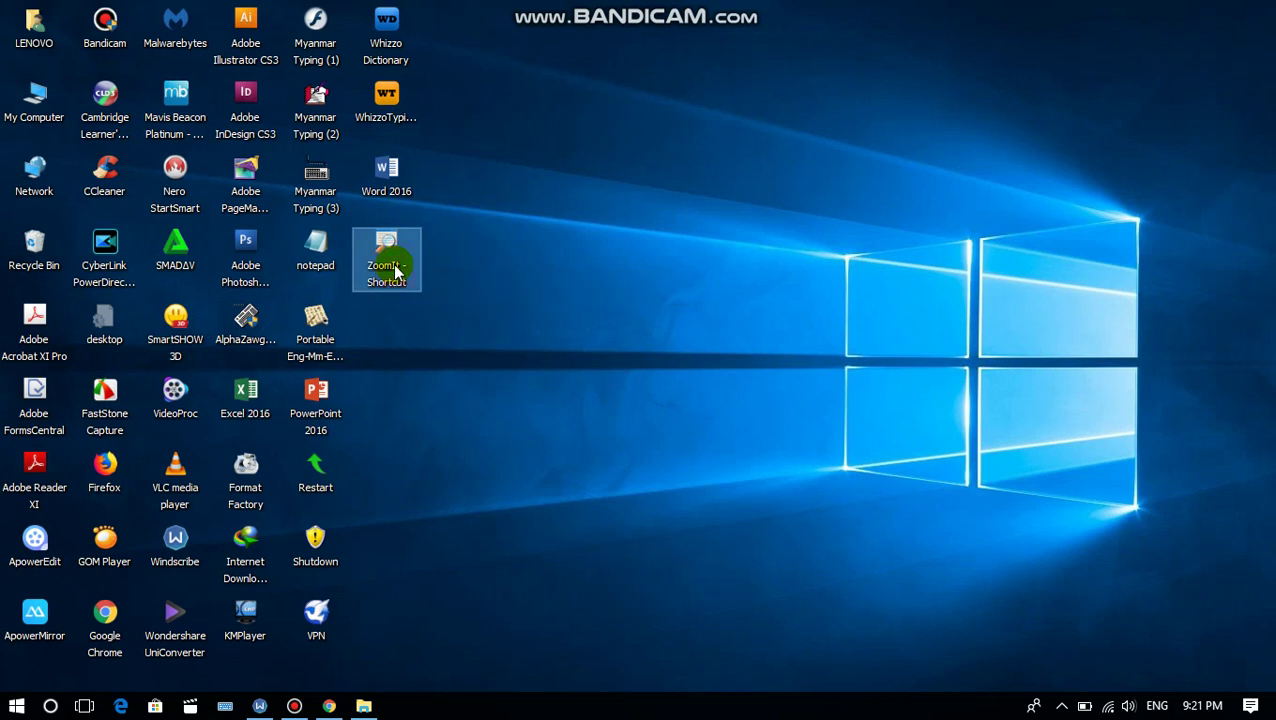
right_click(519, 253)
left_click(556, 307)
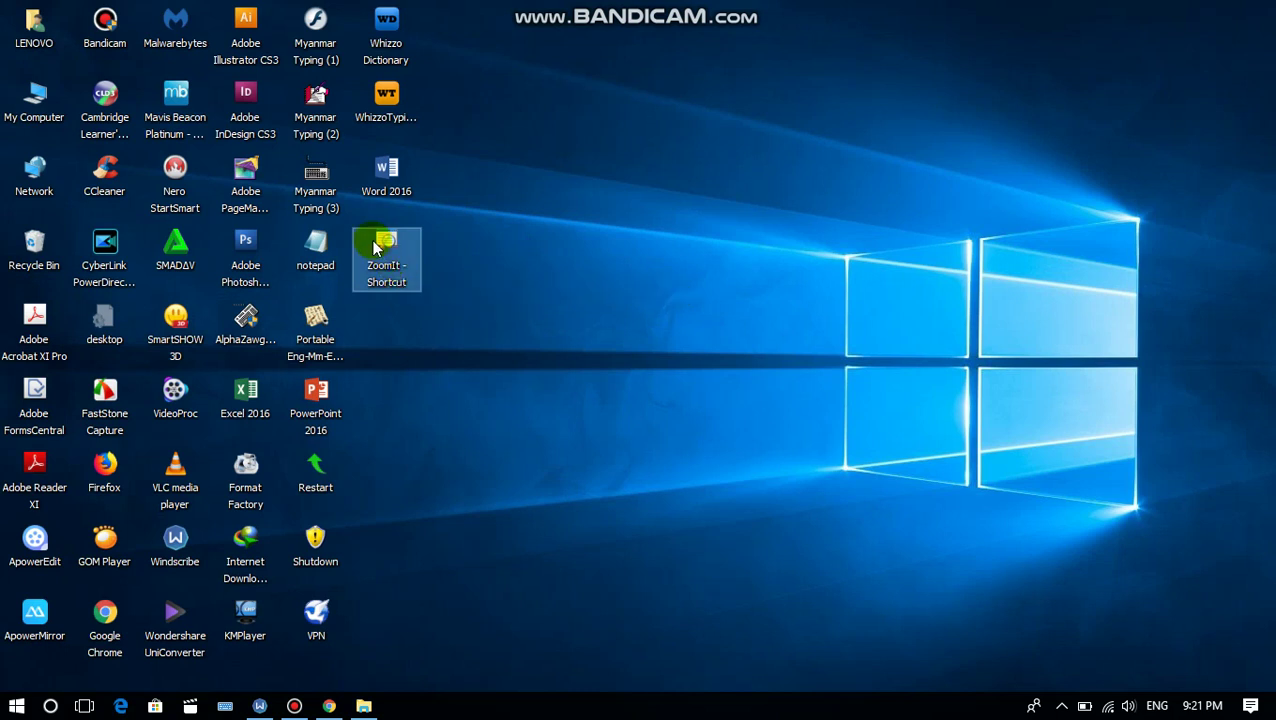
double_click(376, 243)
left_click(293, 708)
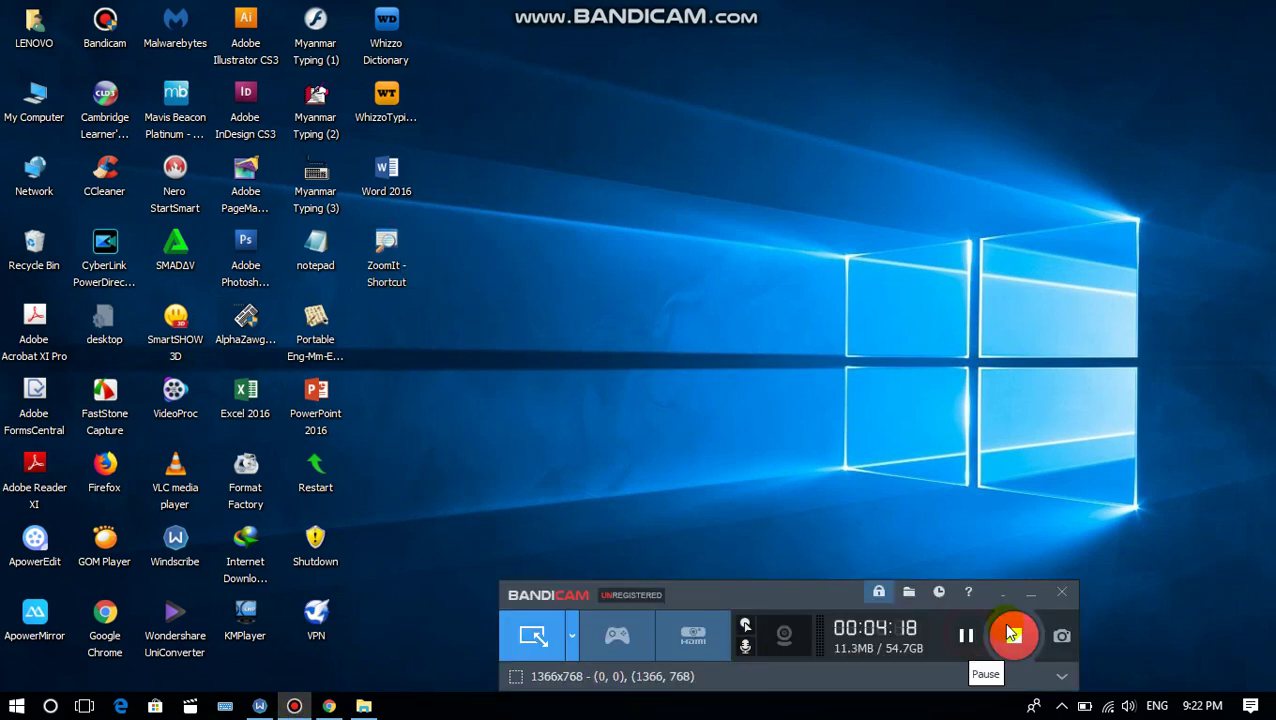
left_click(1031, 592)
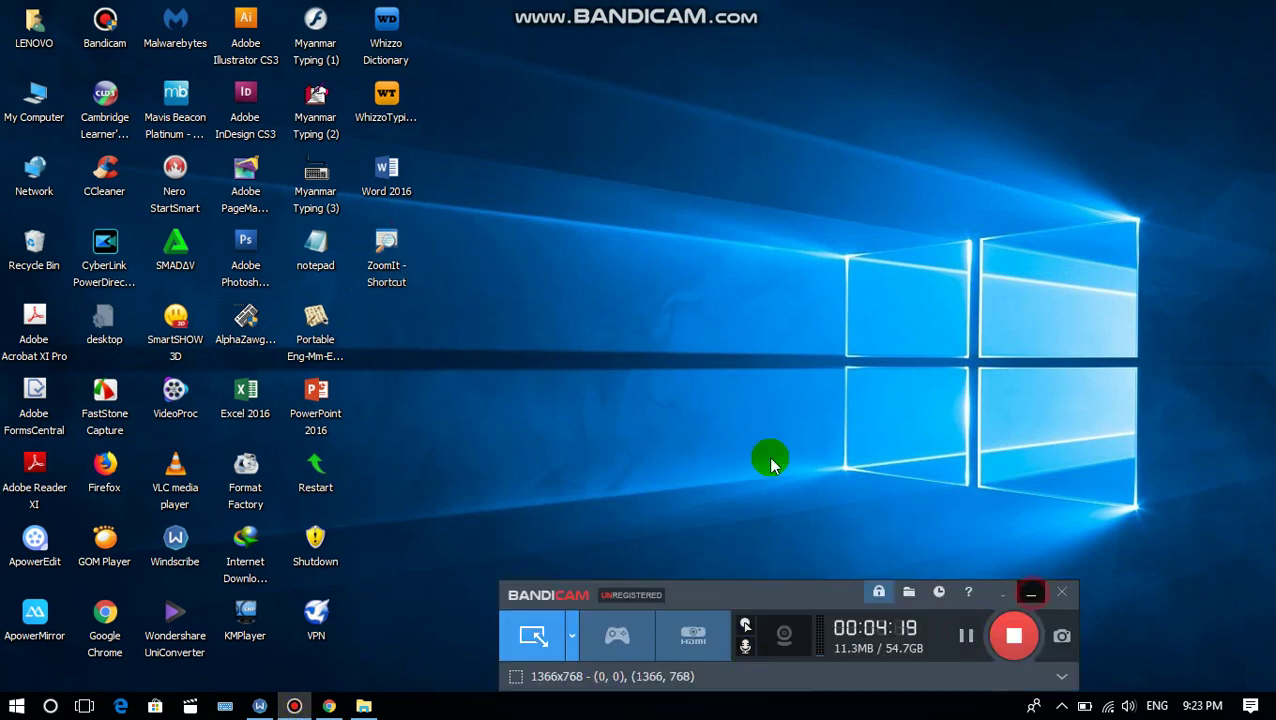
Step: Run ZoomIt as administrator from its desktop shortcut
left_click(398, 282)
left_click(499, 264)
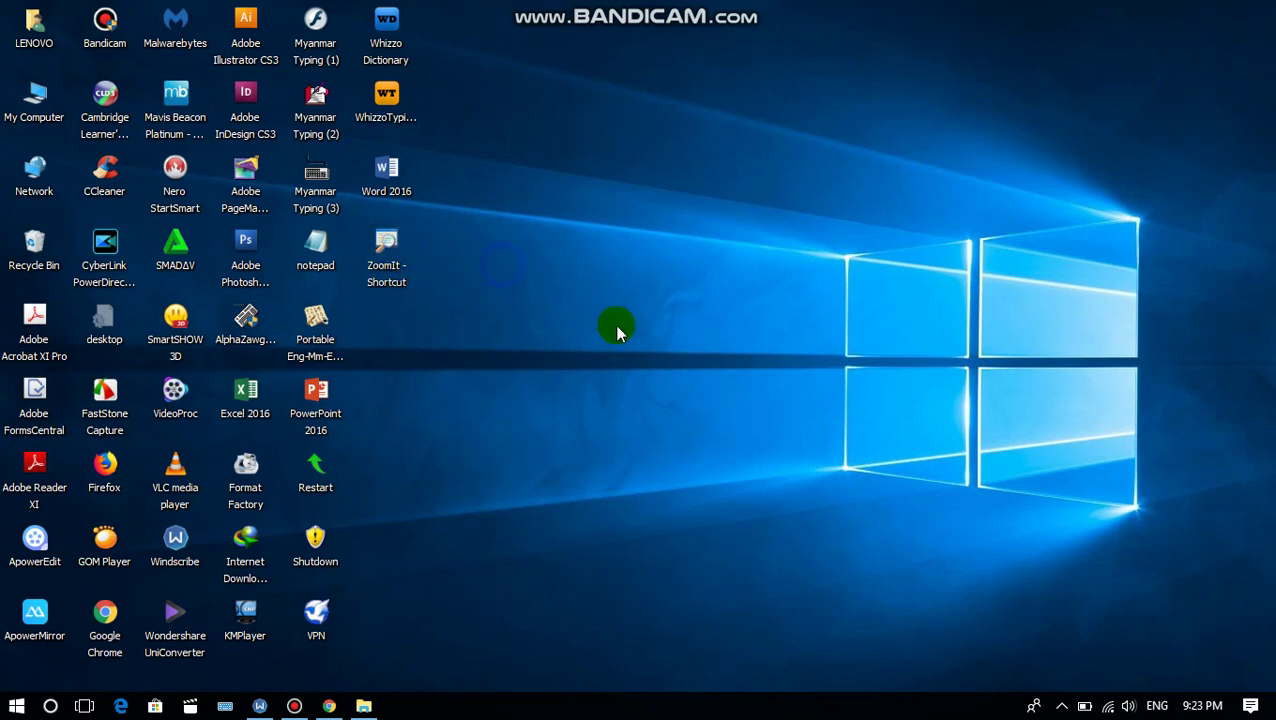
left_click(602, 323)
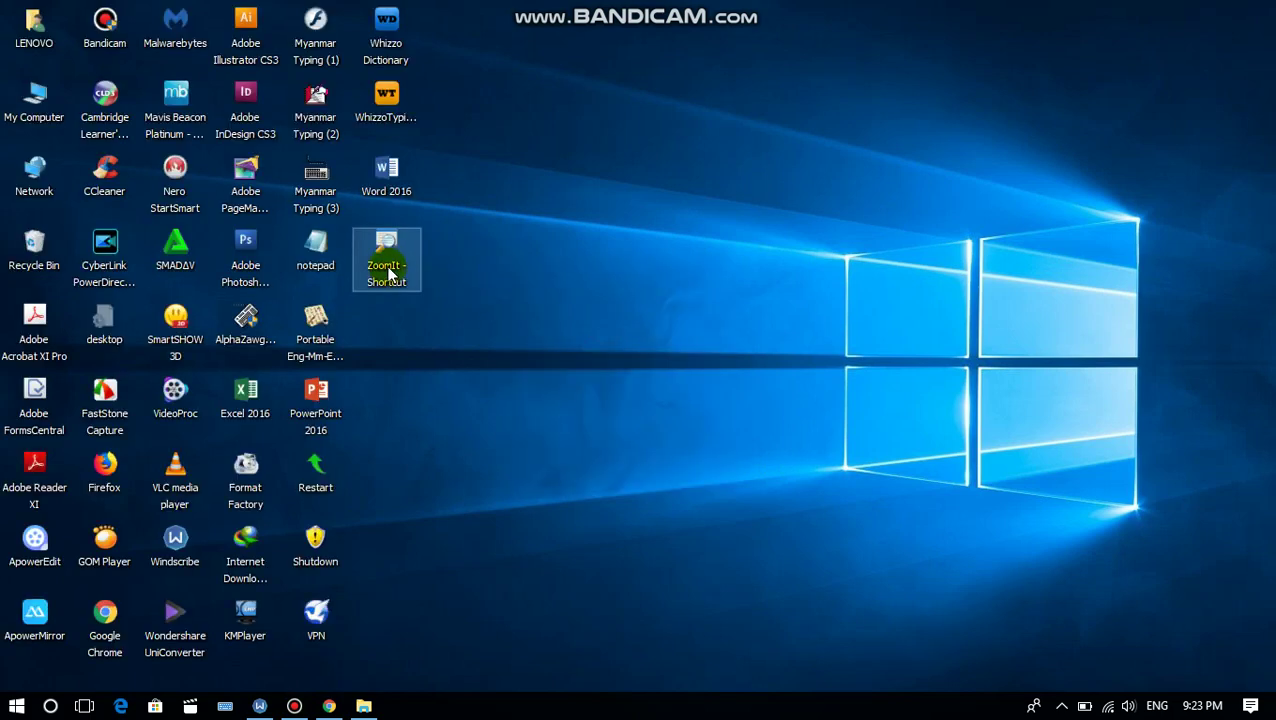
right_click(389, 252)
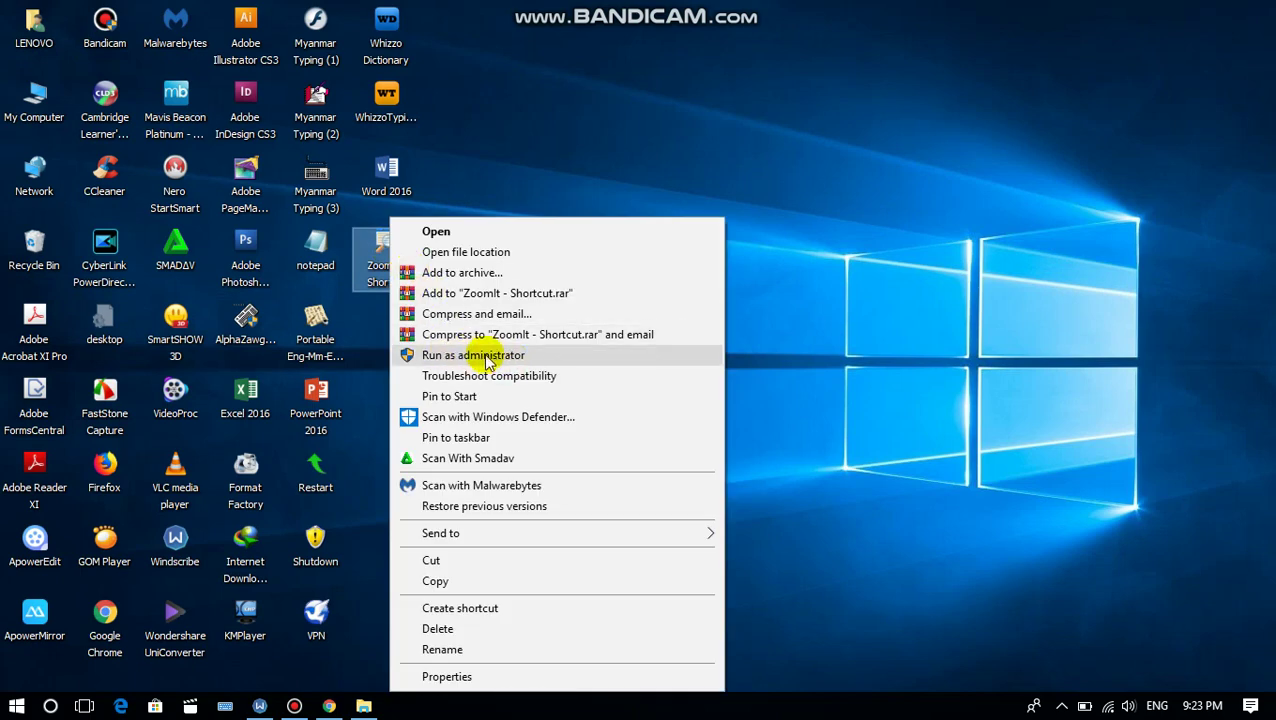
left_click(512, 358)
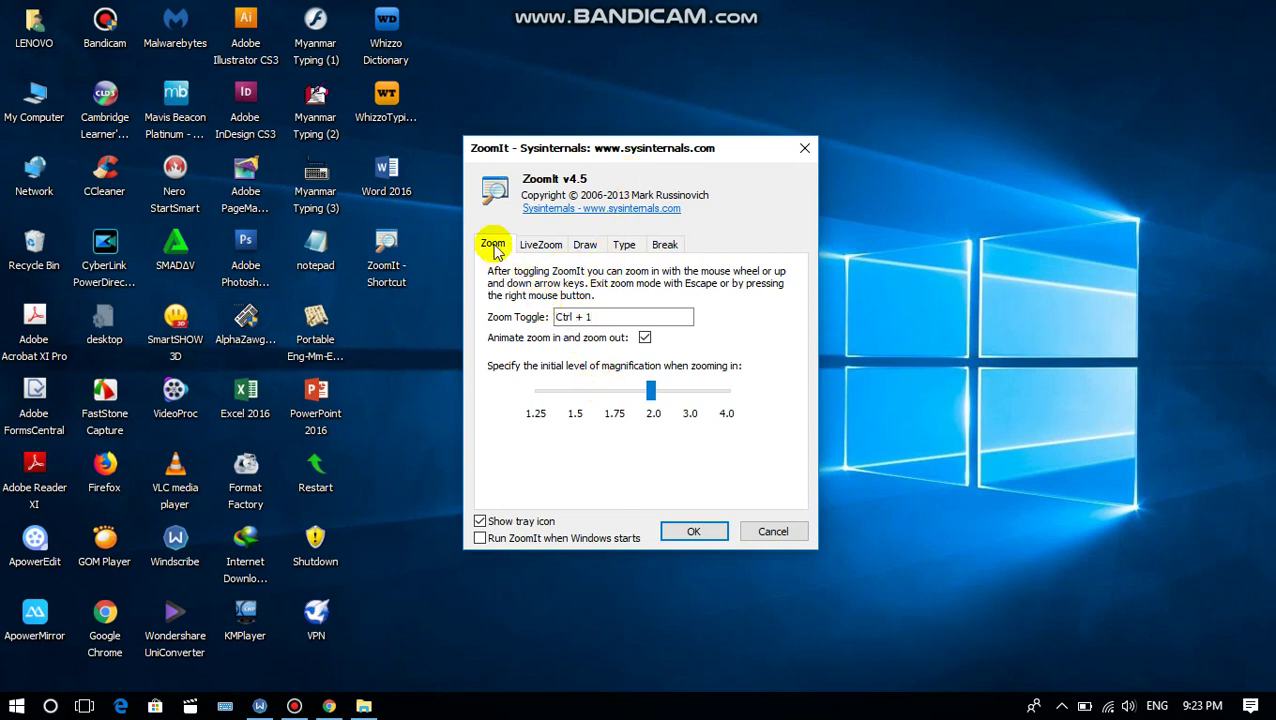
Step: Review ZoomIt's Zoom, LiveZoom, Draw, Type and Break options and accept the settings
left_click(578, 321)
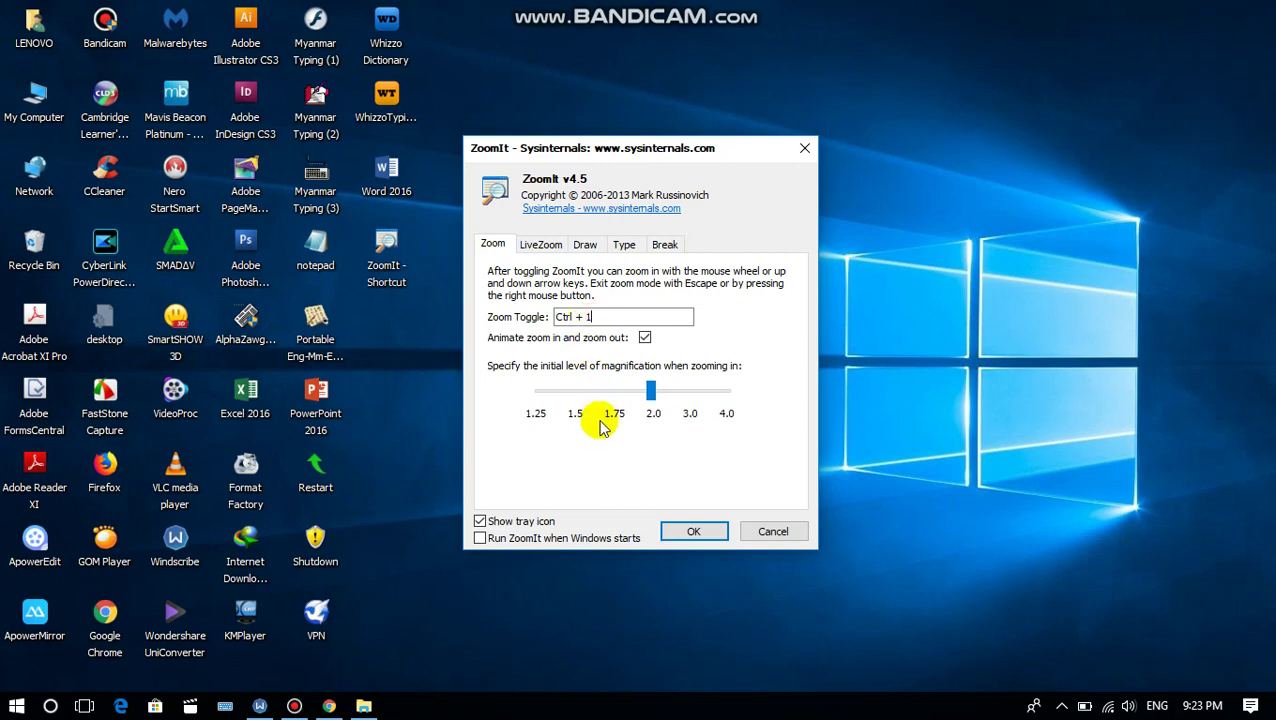
left_click(541, 247)
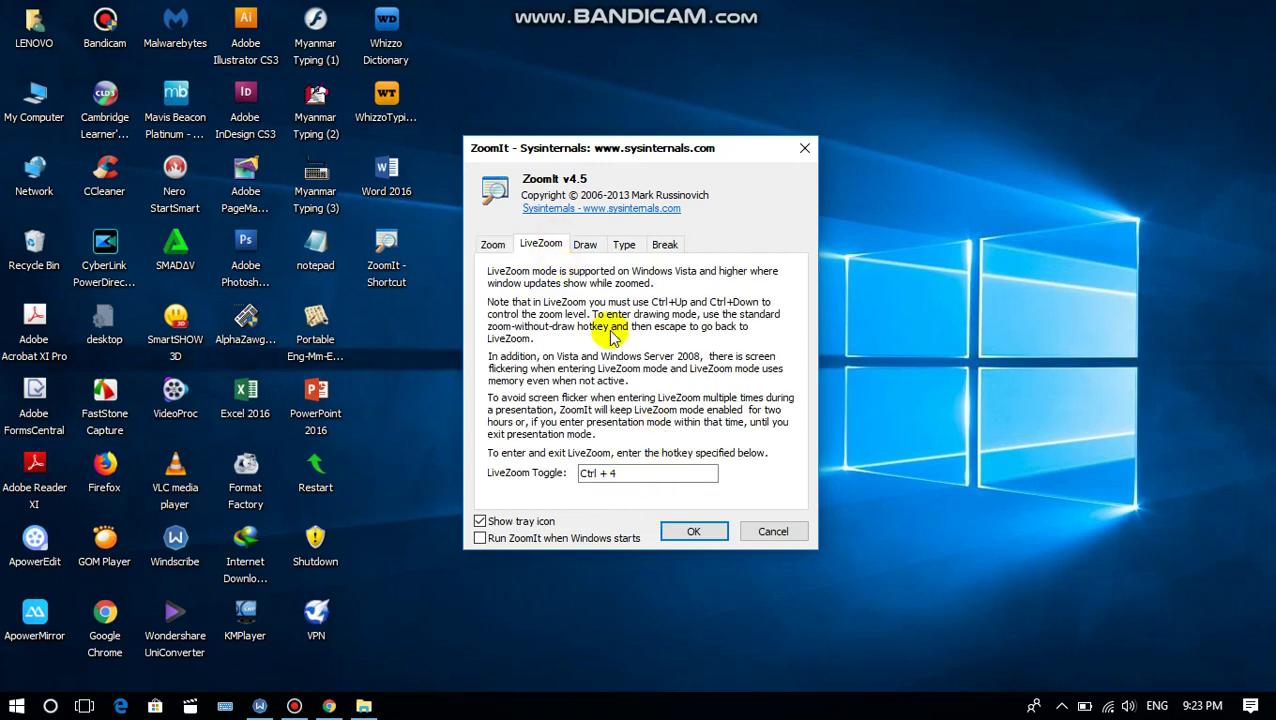
left_click(606, 247)
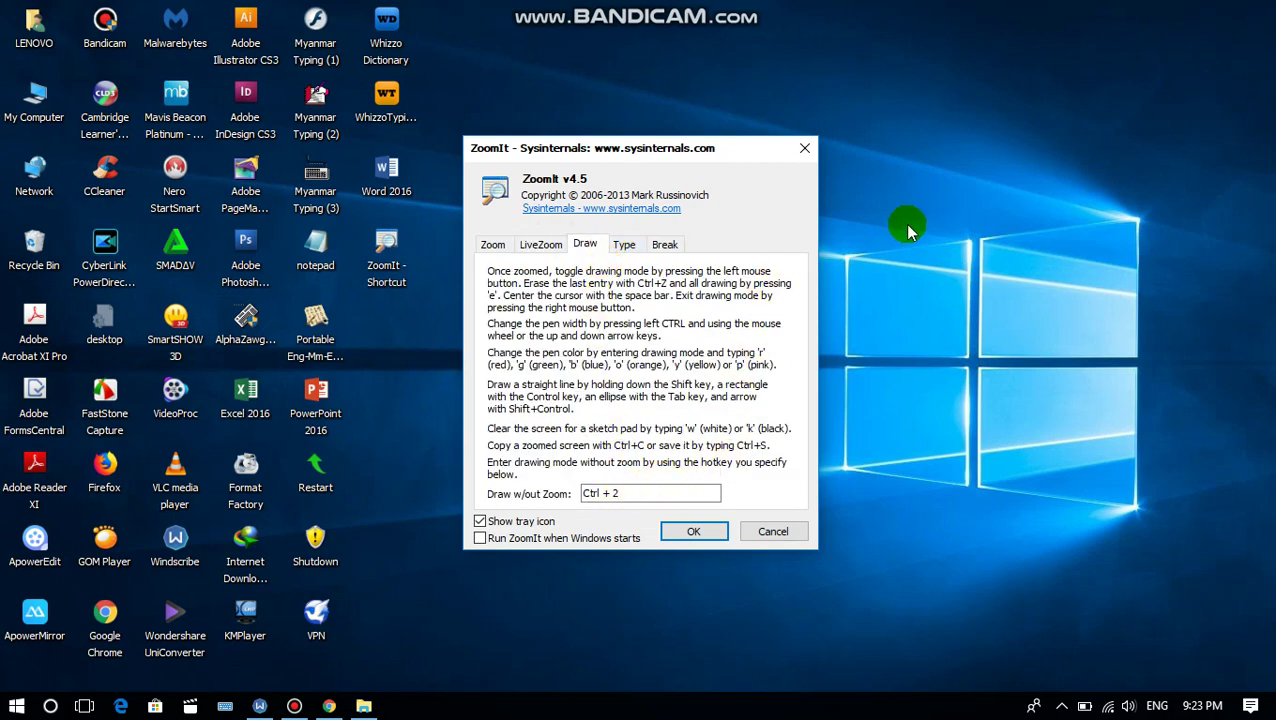
left_click(995, 214)
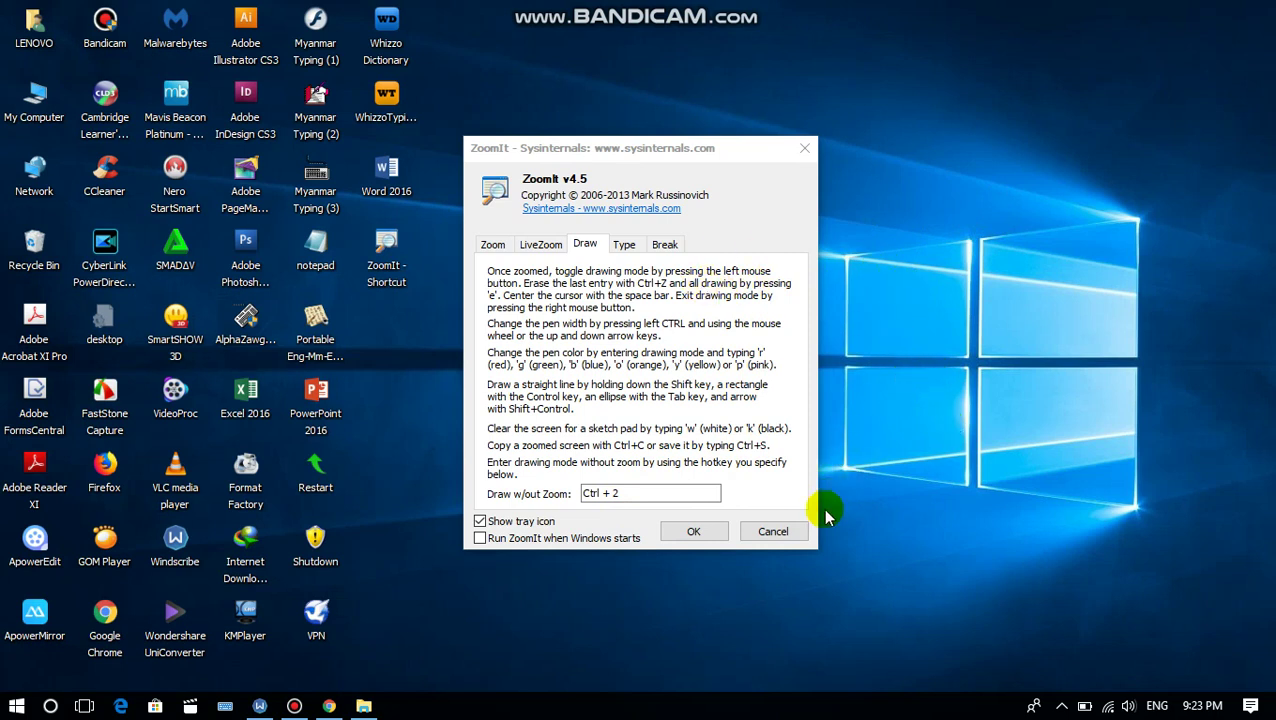
left_click(624, 245)
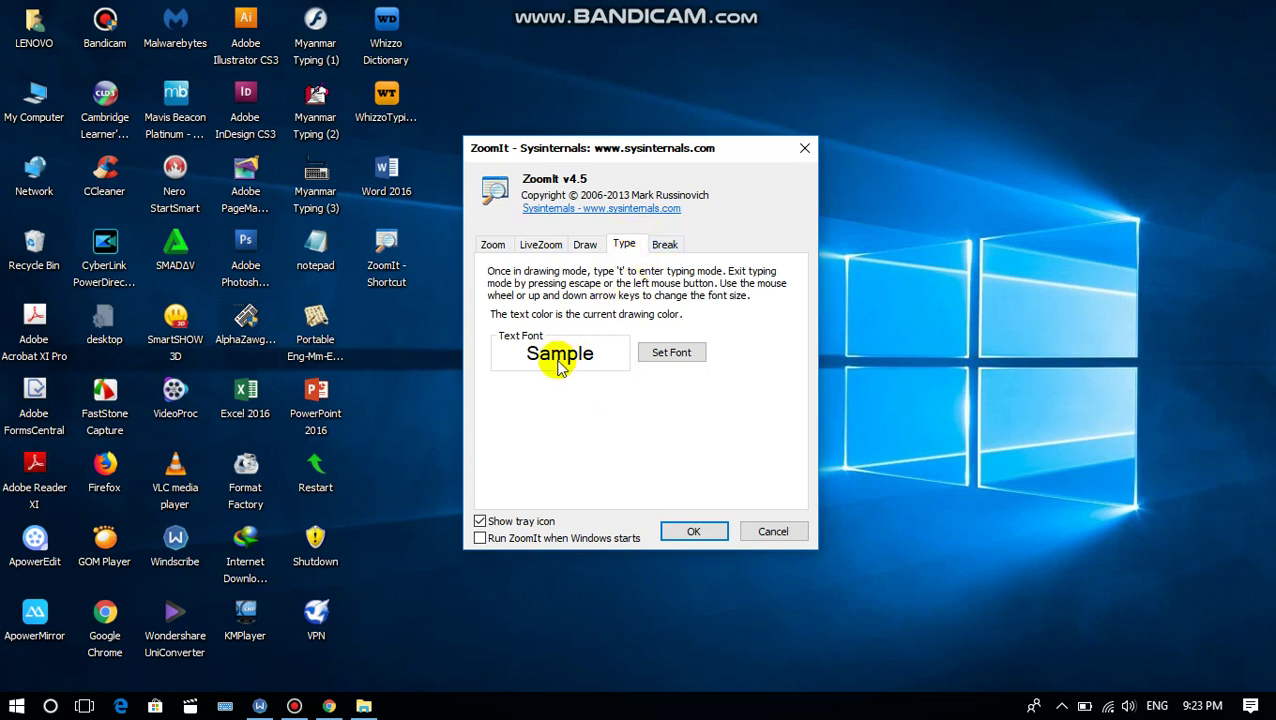
left_click(664, 245)
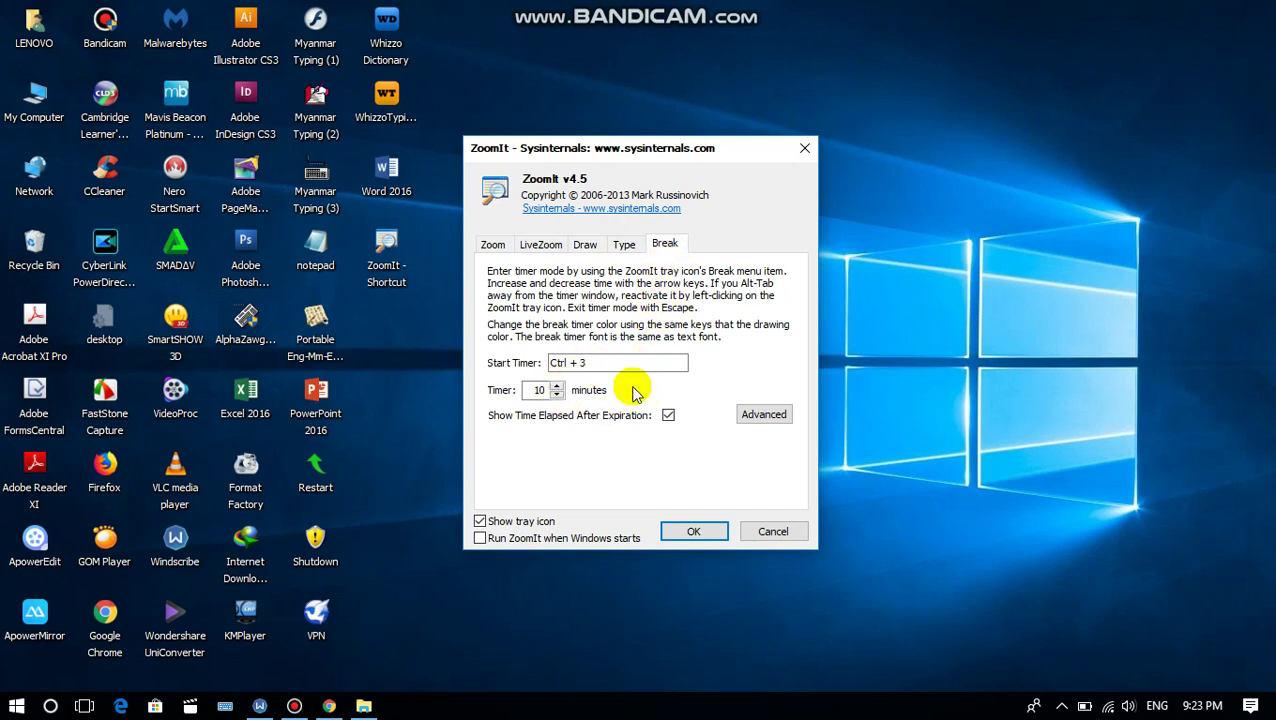
left_click(700, 531)
Step: Refresh the desktop
right_click(635, 296)
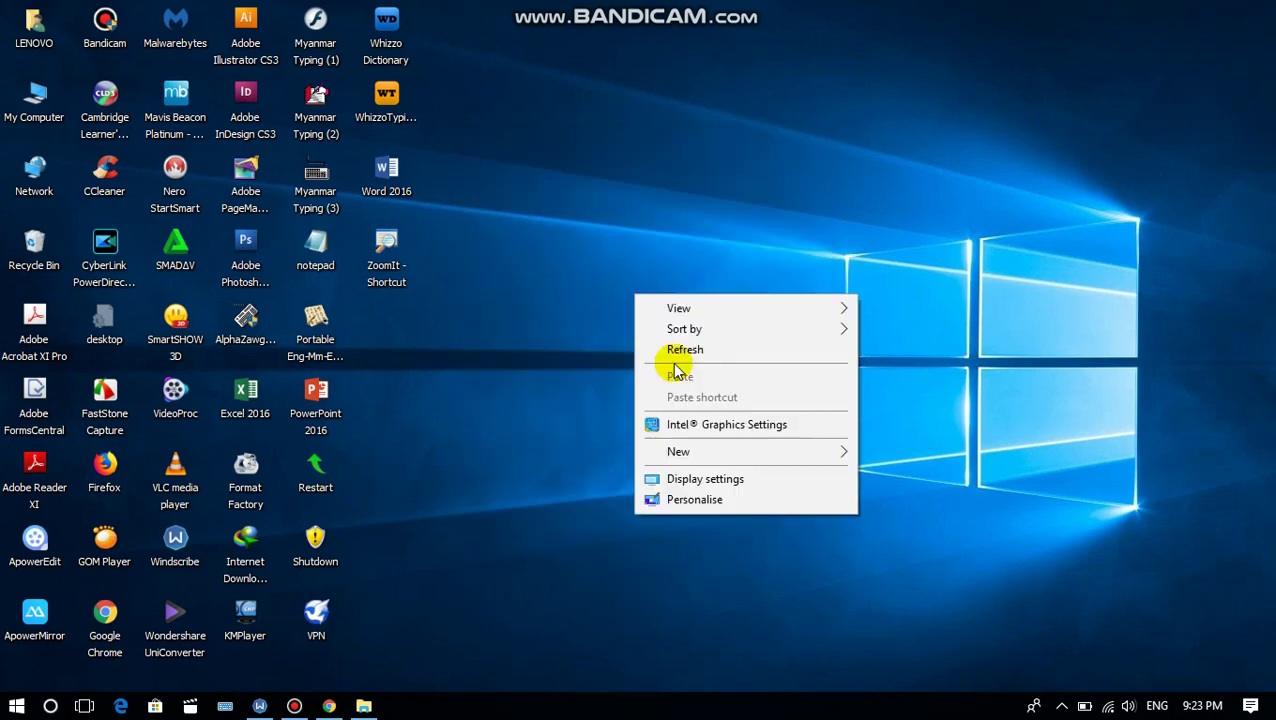
left_click(678, 349)
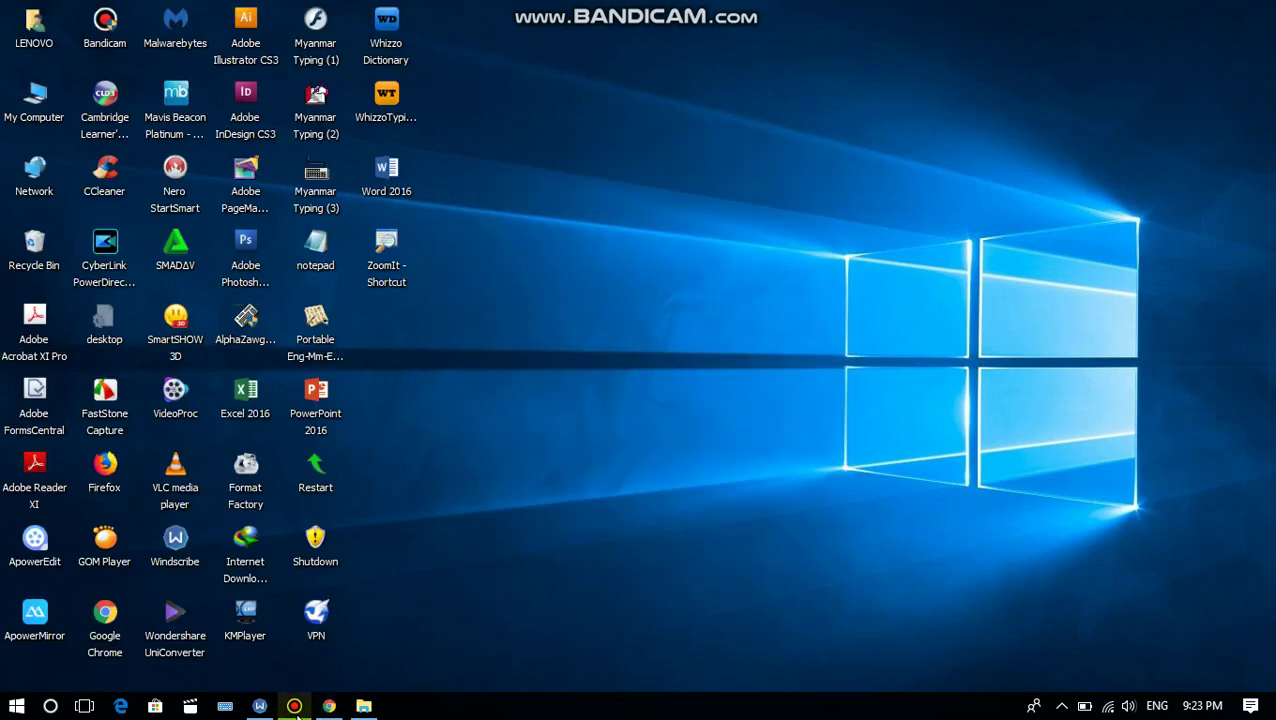